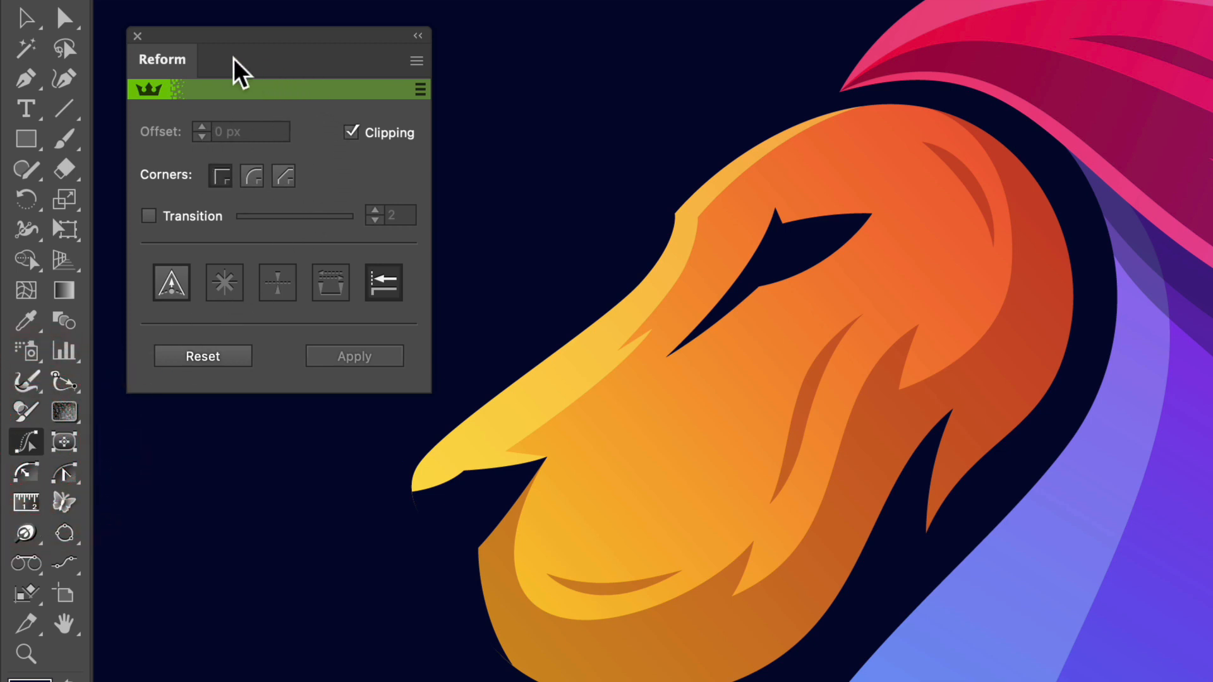
- Reform the cheek shading's edge with an offset of about -8 px at the middle and about -5.5 px toward each end
mouse_move(188, 66)
mouse_down()
mouse_move(222, 56)
mouse_move(182, 64)
mouse_up()
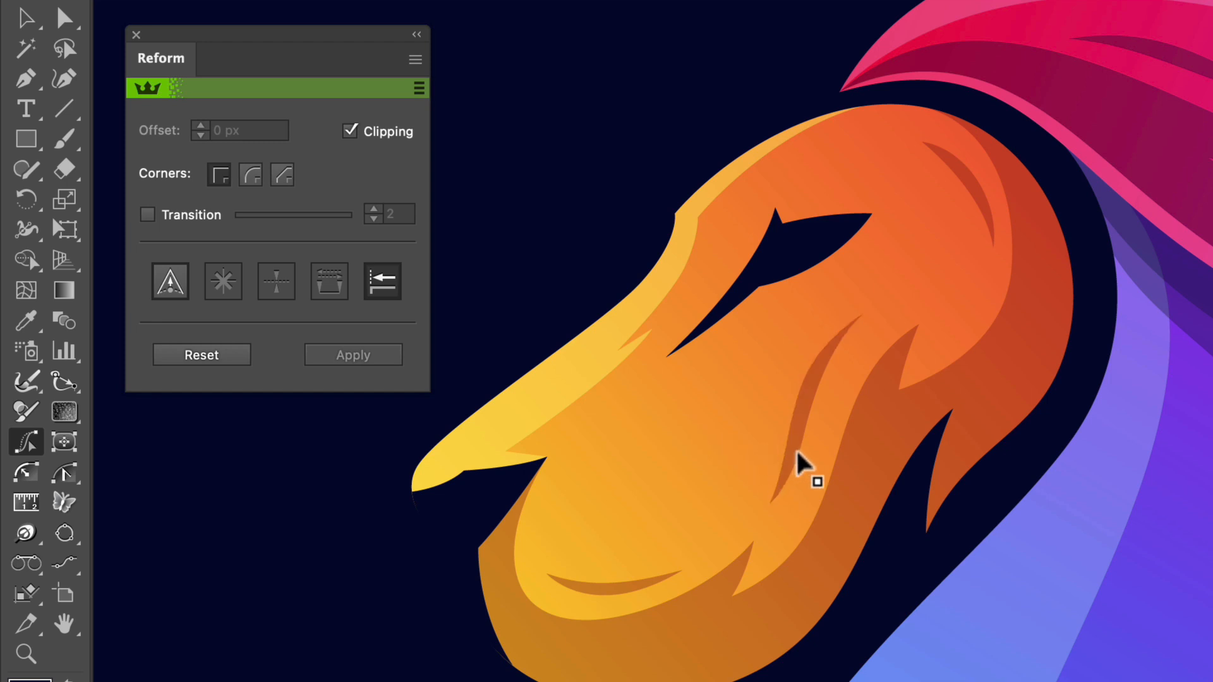
click(830, 496)
drag(830, 496, 852, 496)
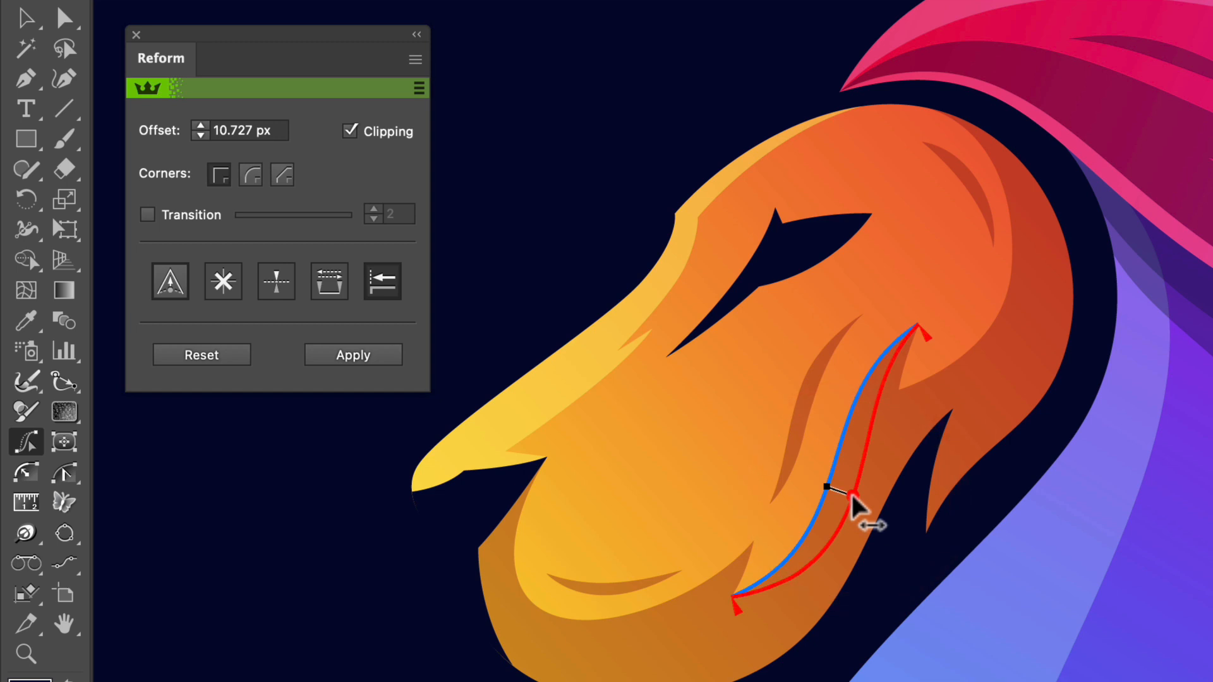
mouse_move(854, 493)
mouse_down()
mouse_move(823, 409)
mouse_move(754, 411)
mouse_move(804, 467)
mouse_move(847, 387)
mouse_move(818, 452)
mouse_up()
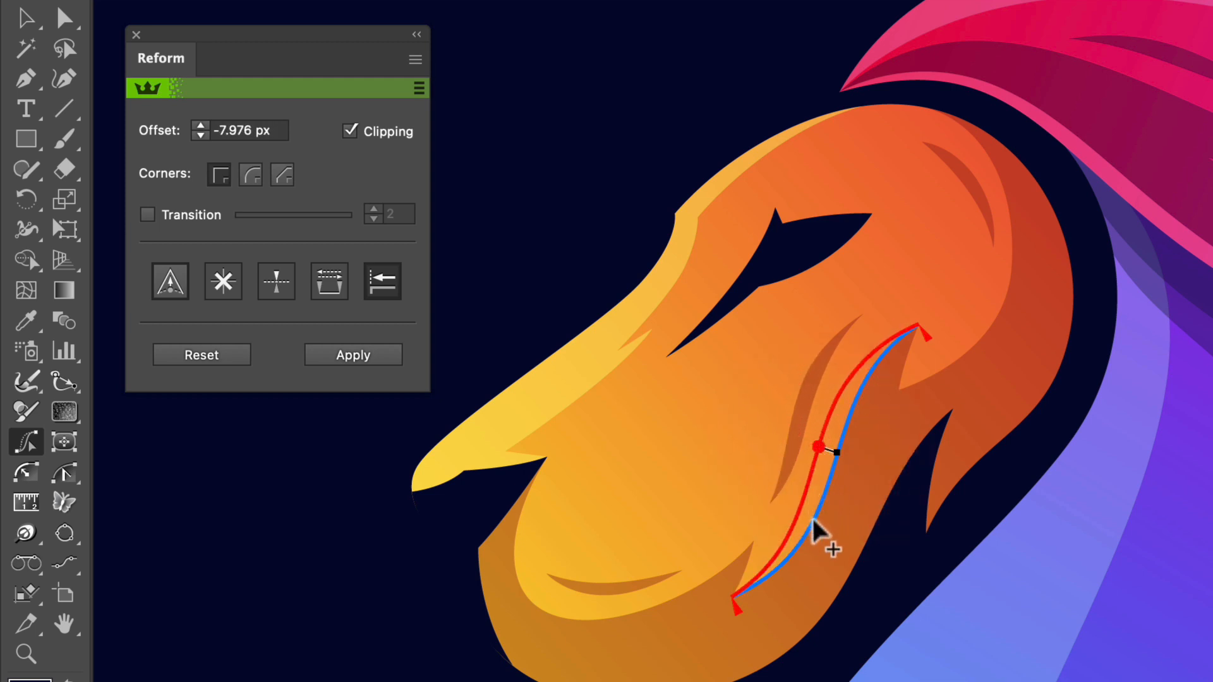
drag(812, 534, 785, 543)
drag(840, 390, 858, 367)
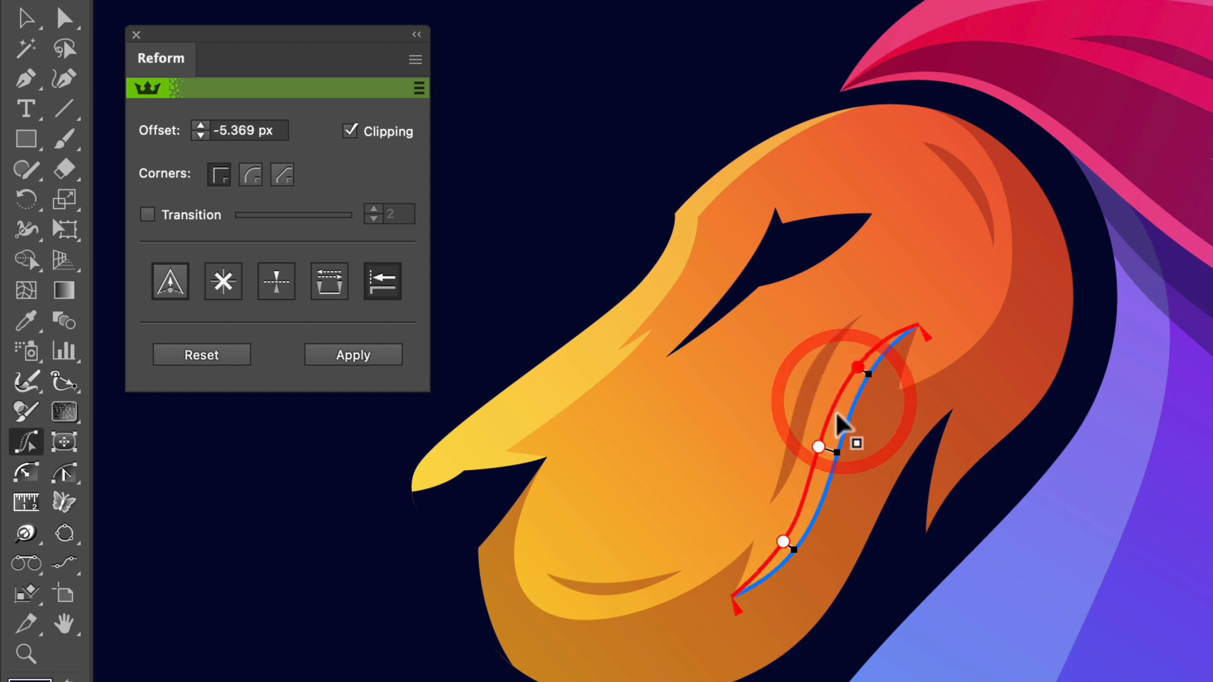
- Delete the middle and lower offset markers from the cheek shading's edge
click(819, 448)
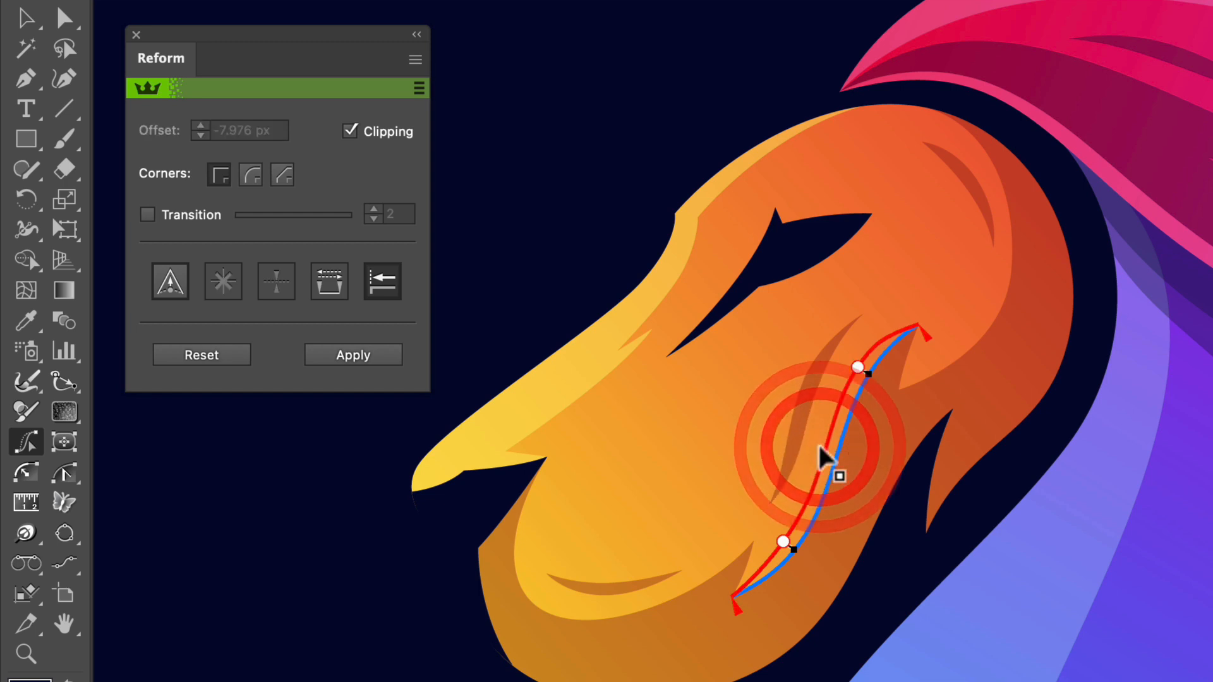
click(783, 542)
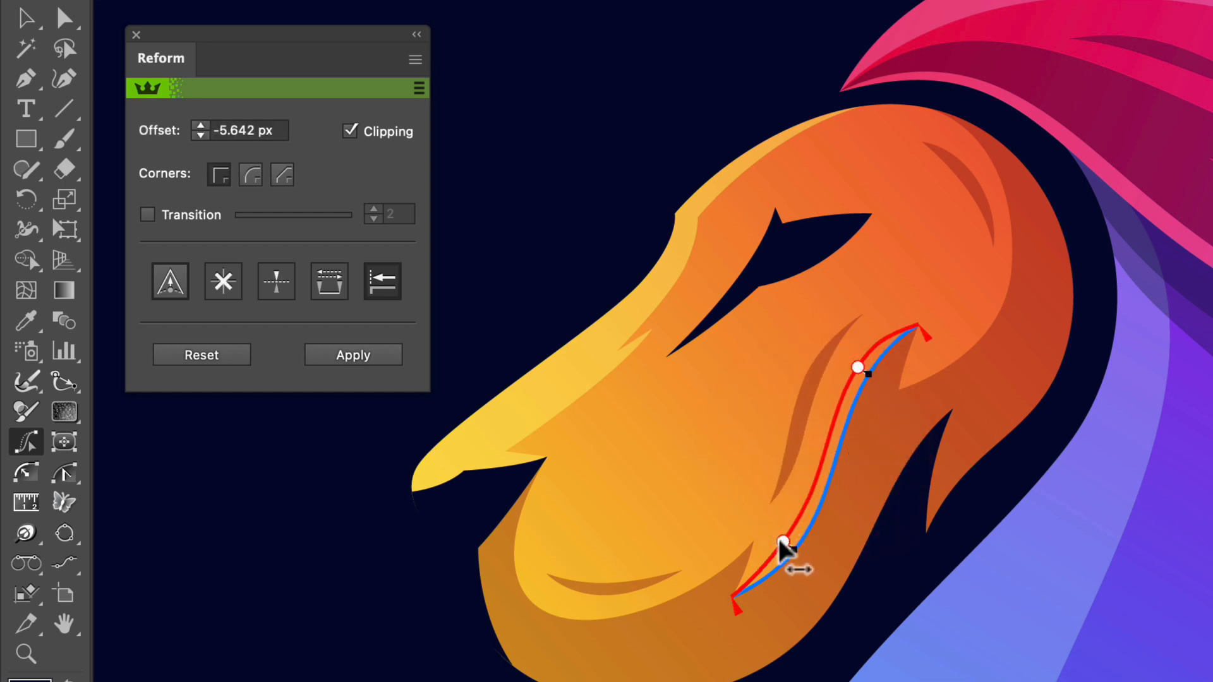
click(228, 282)
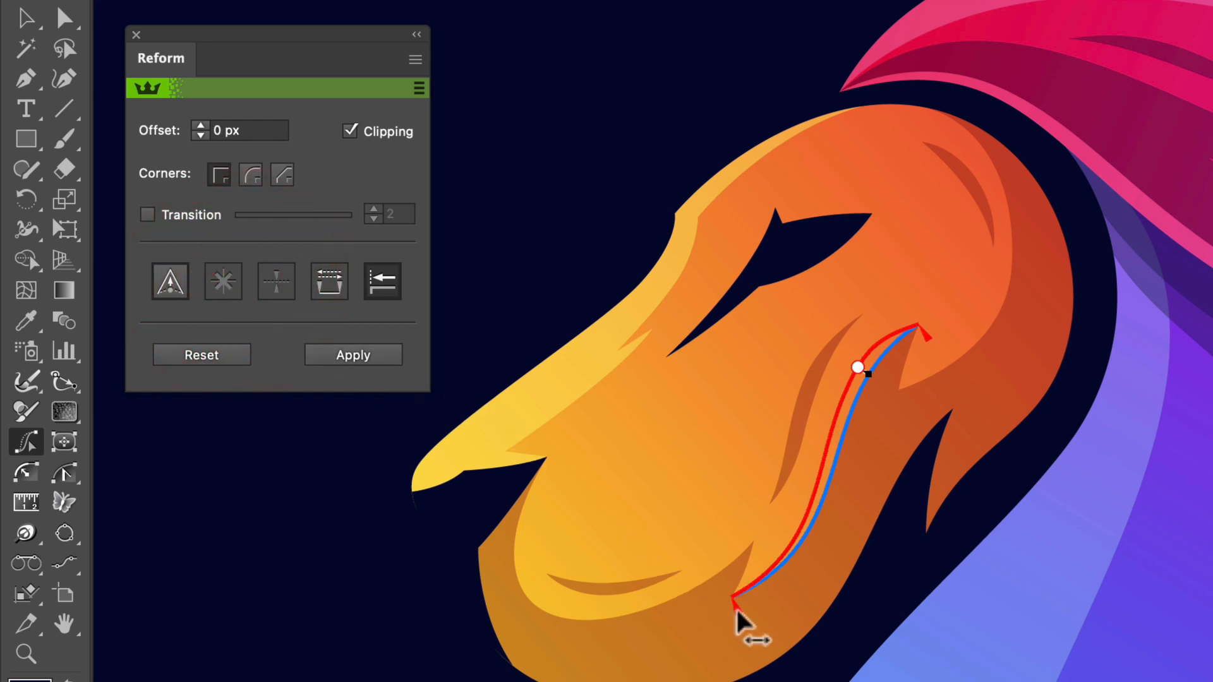
- Extend the cheek reform's range around the muzzle to the chin and apply the reform
mouse_move(738, 616)
mouse_down()
mouse_move(695, 582)
mouse_move(587, 615)
mouse_move(539, 603)
mouse_move(496, 544)
mouse_move(519, 514)
mouse_up()
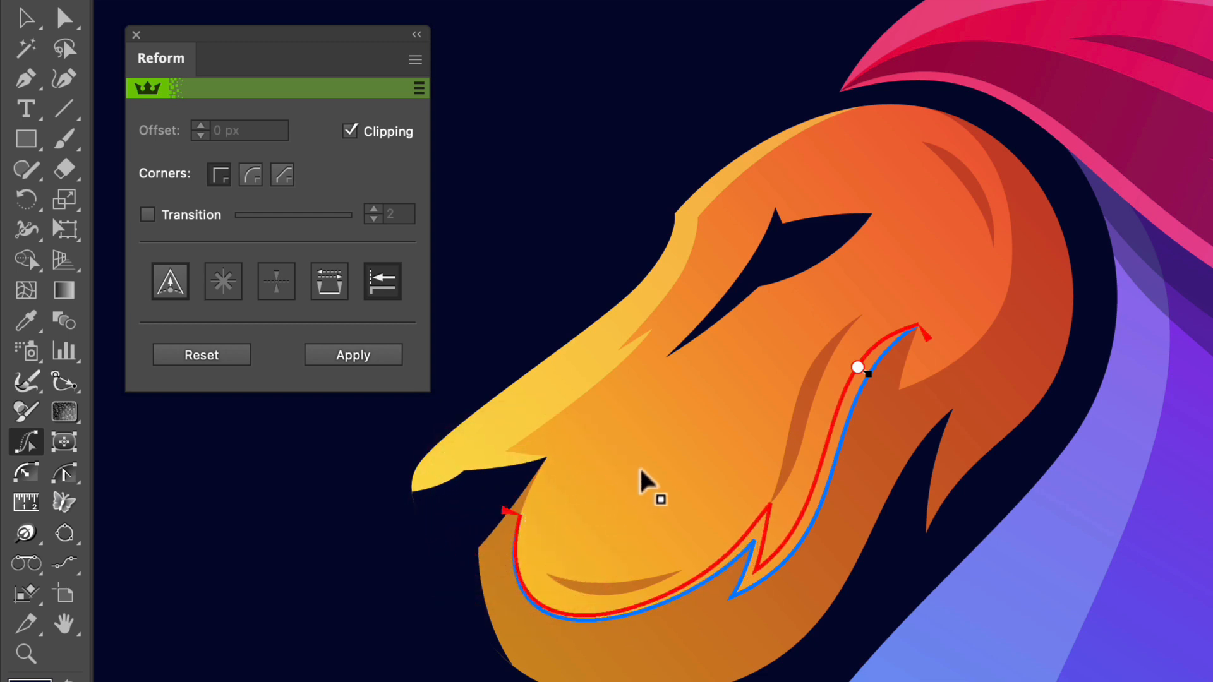
key(Return)
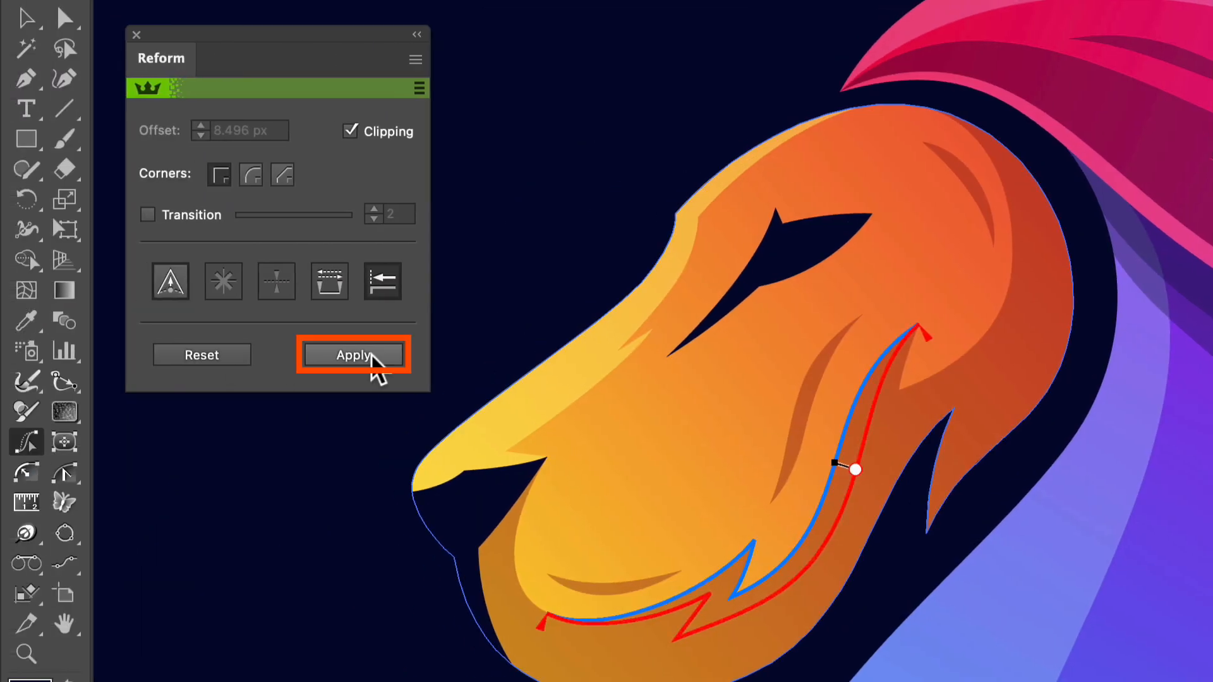
click(372, 357)
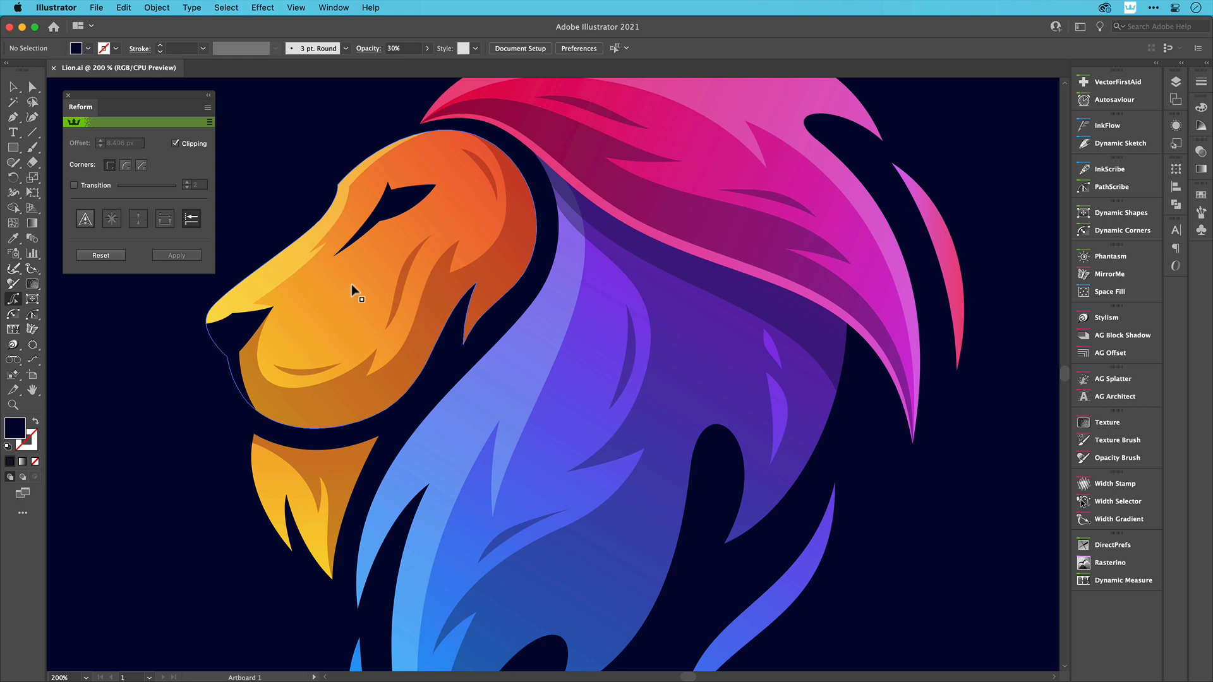
- Show the Astute Buddy panel
click(325, 8)
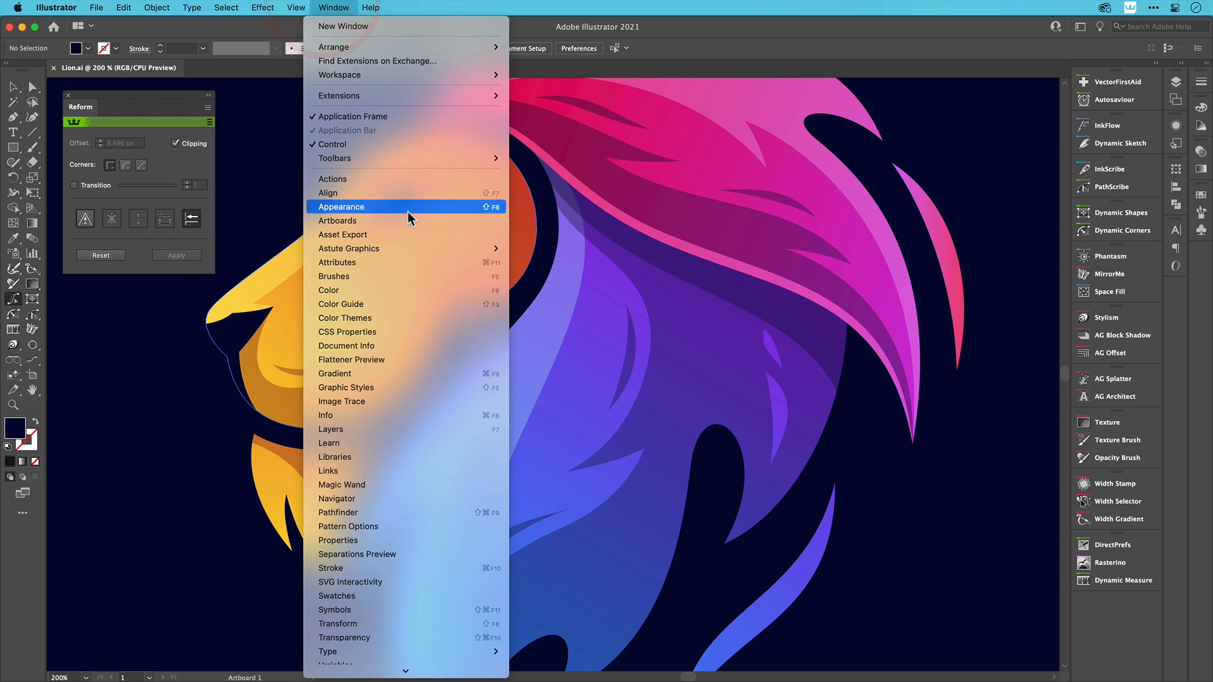
mouse_move(420, 249)
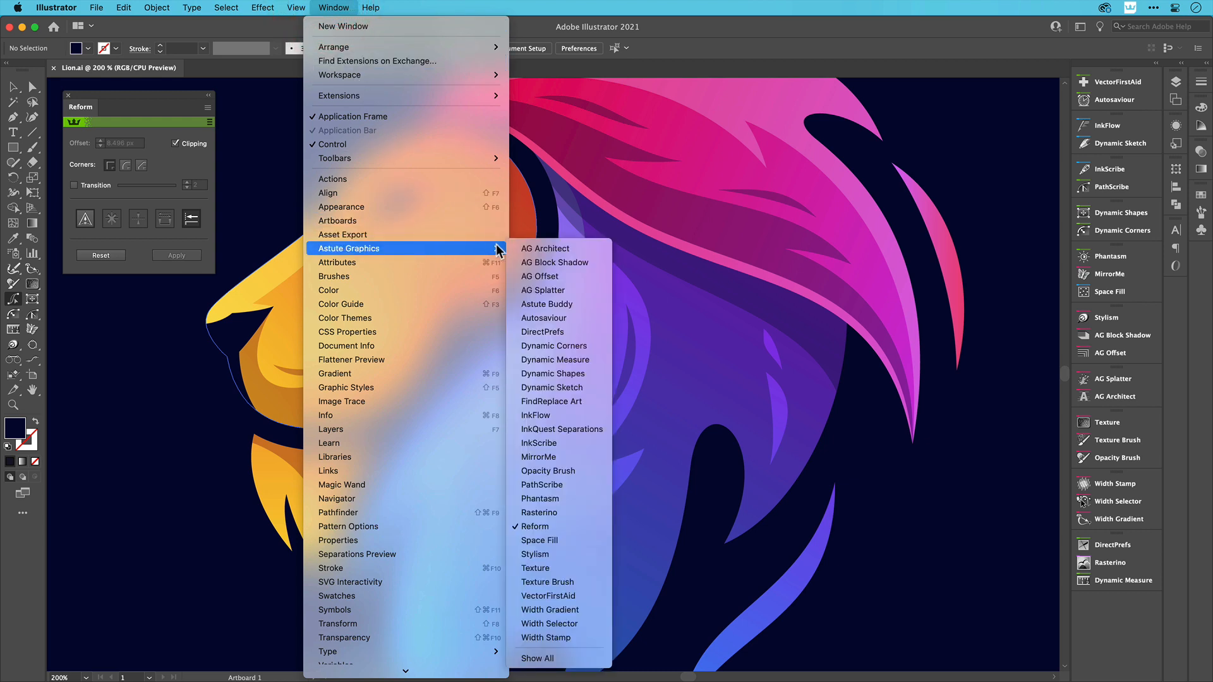
click(593, 307)
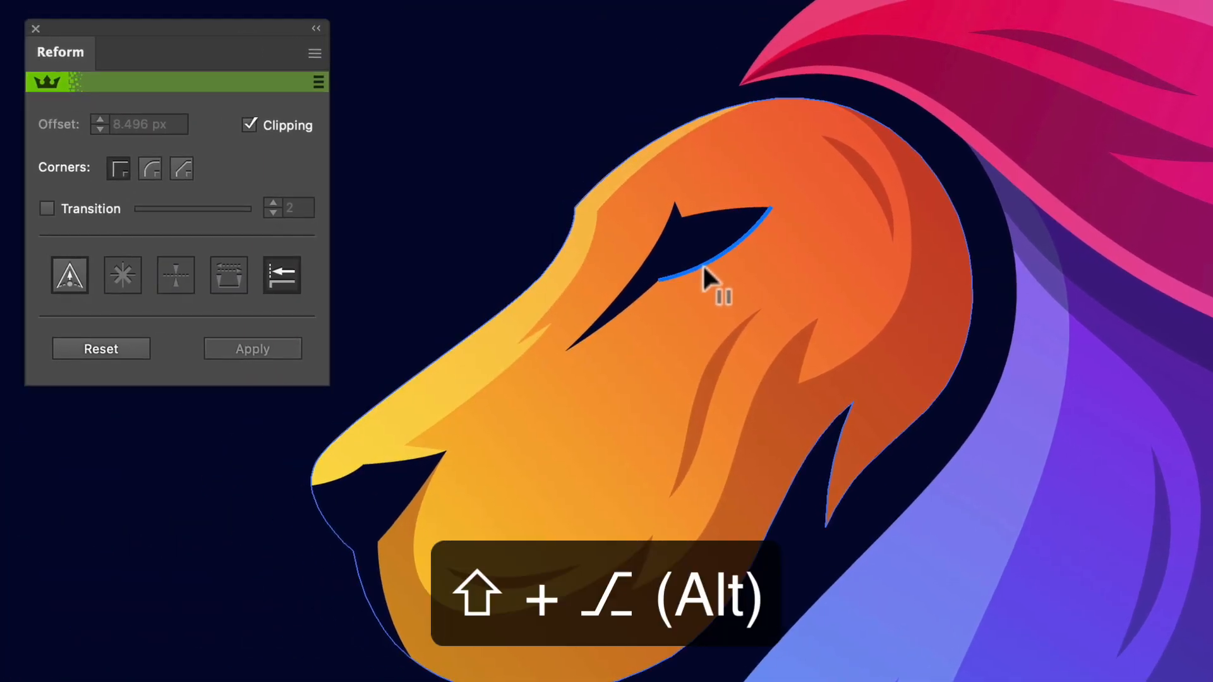
- Parallel-offset the eye's lower edge outward by about -11.5 px, apply the reform and deselect the eye
alt+shift+drag(702, 264, 720, 289)
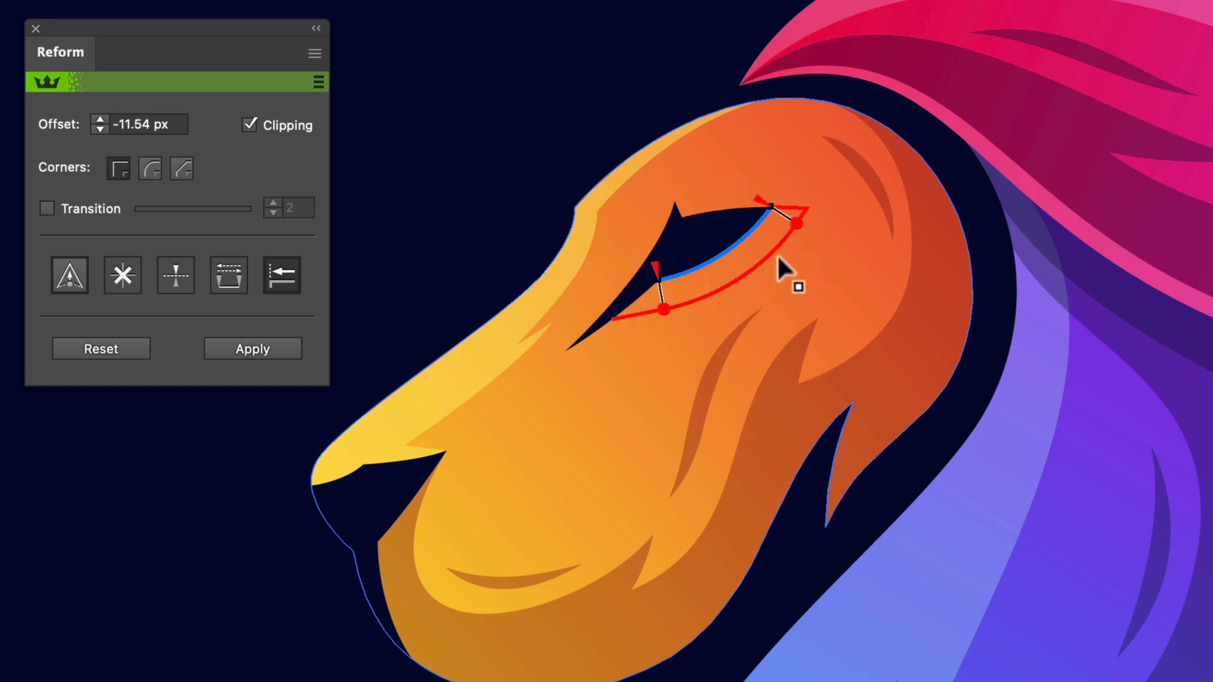
key(Return)
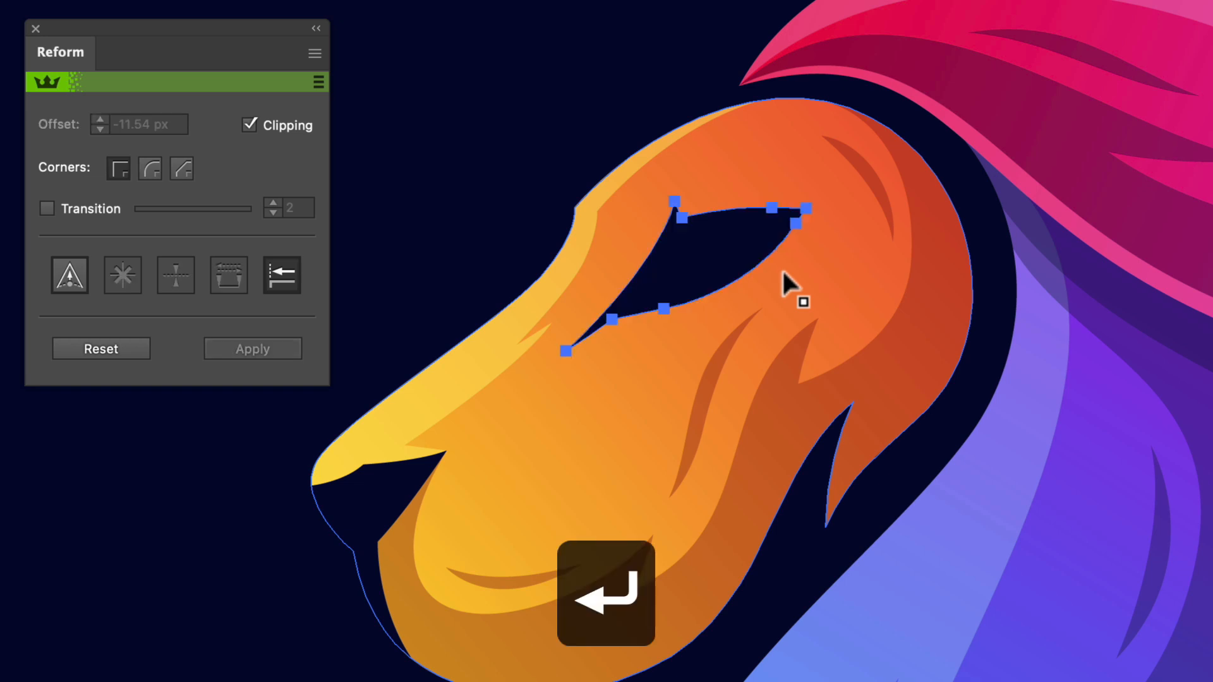
click(782, 267)
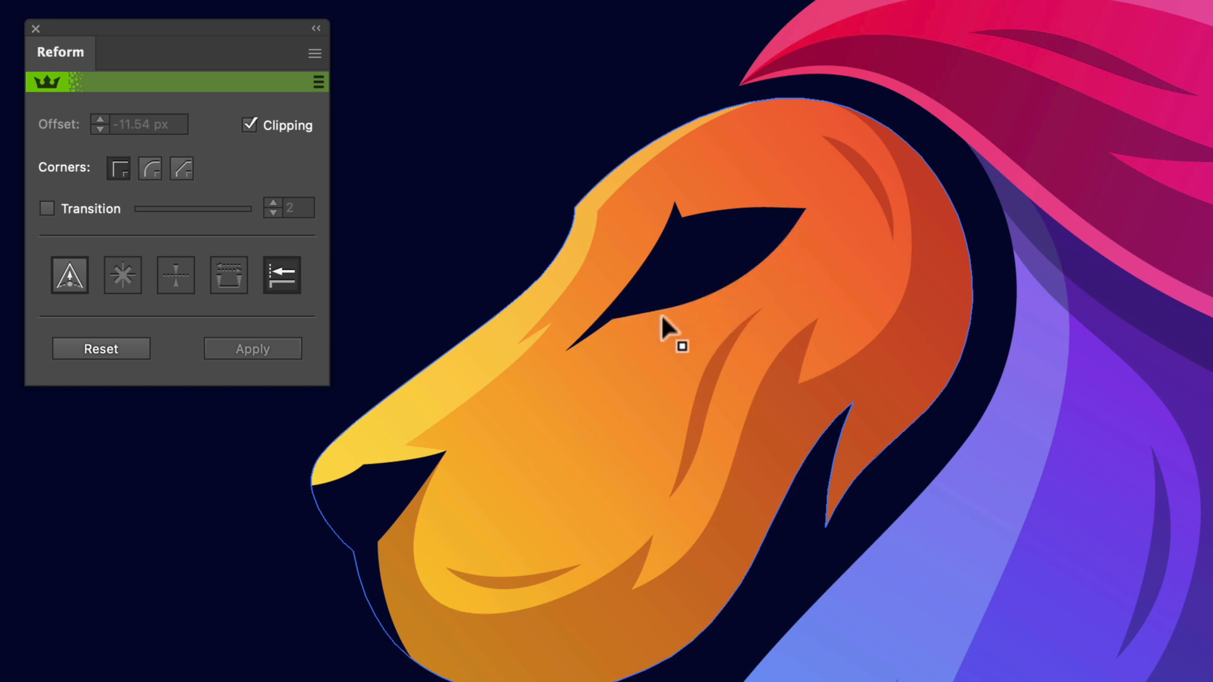
click(707, 289)
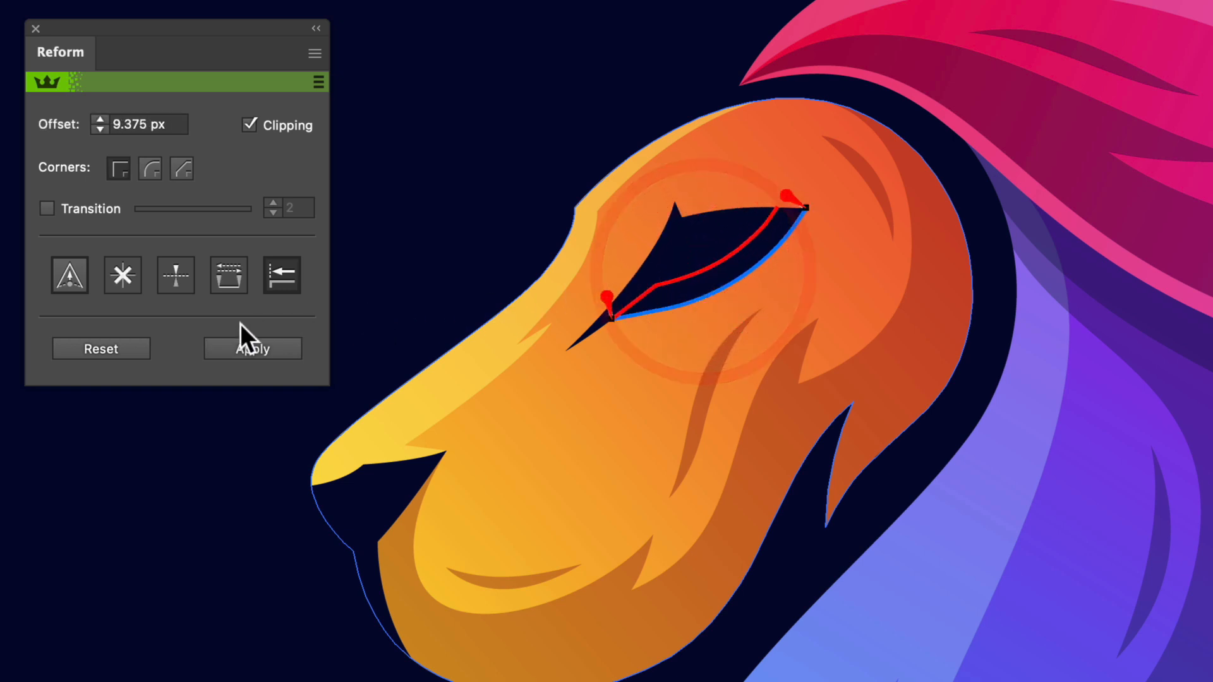
click(123, 344)
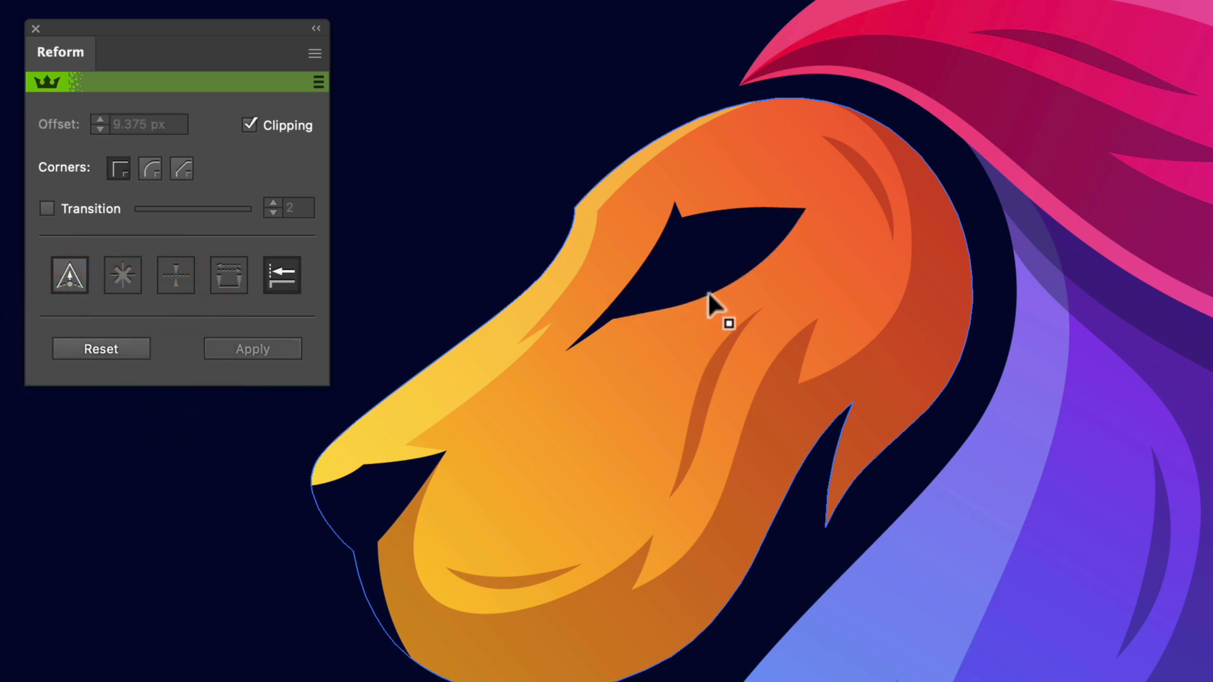
drag(710, 290, 705, 267)
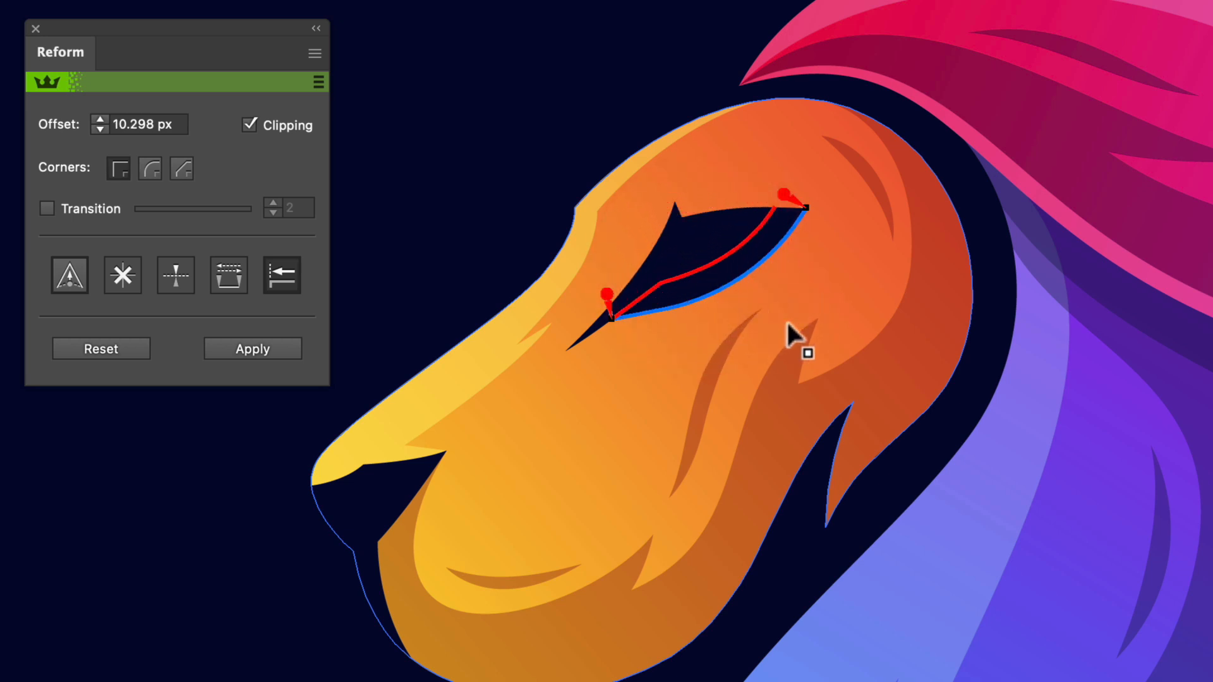
key(Escape)
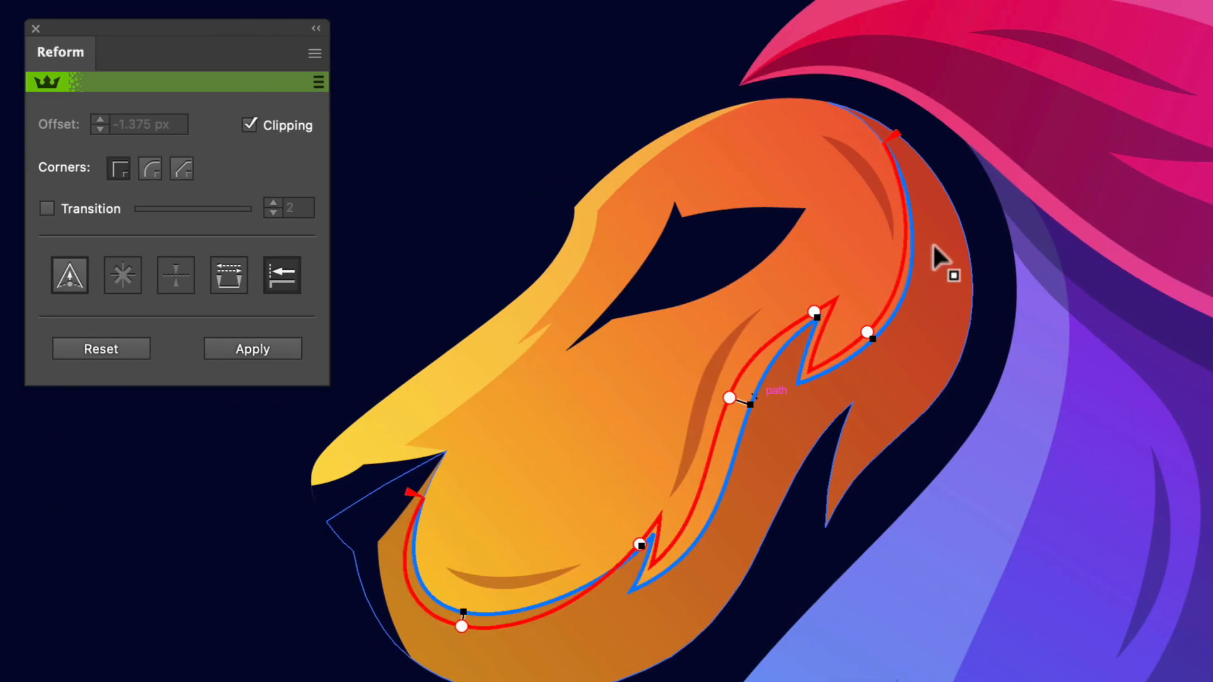
- Select all offset markers along the cheek shading's edge, shift them together and set their shared offset to 5 px
drag(934, 244, 440, 665)
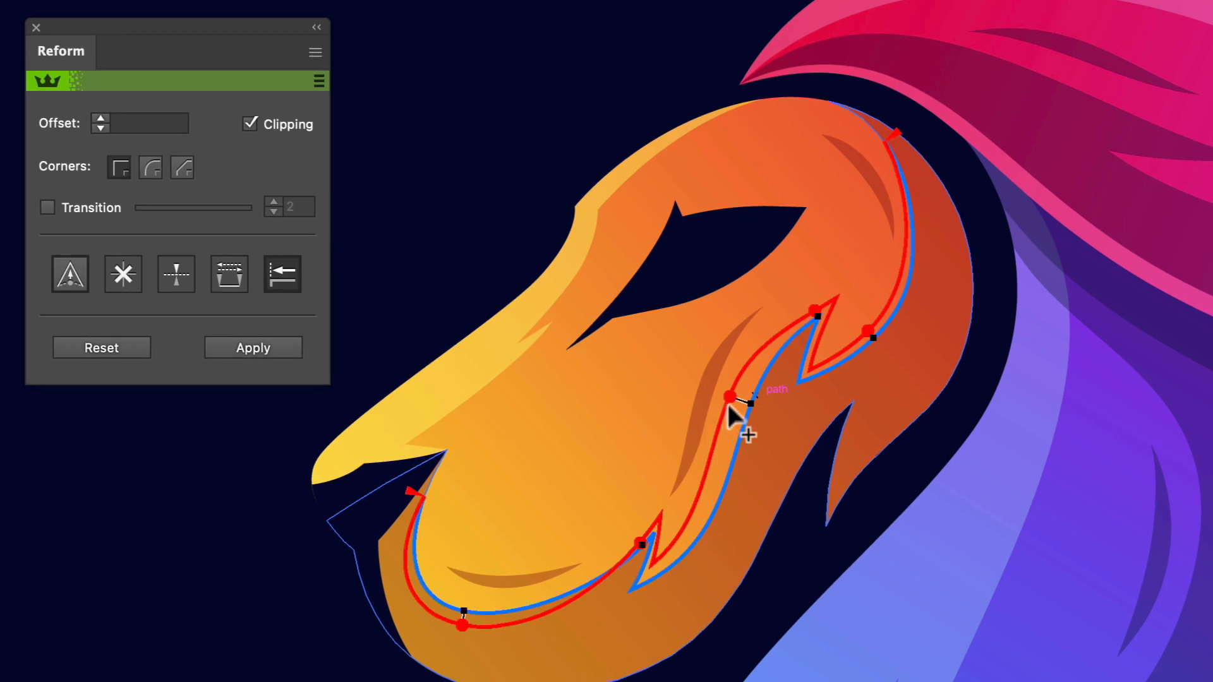
mouse_move(729, 404)
mouse_down()
mouse_move(690, 393)
mouse_move(769, 426)
mouse_move(666, 385)
mouse_move(773, 427)
mouse_move(713, 397)
mouse_move(730, 411)
mouse_up()
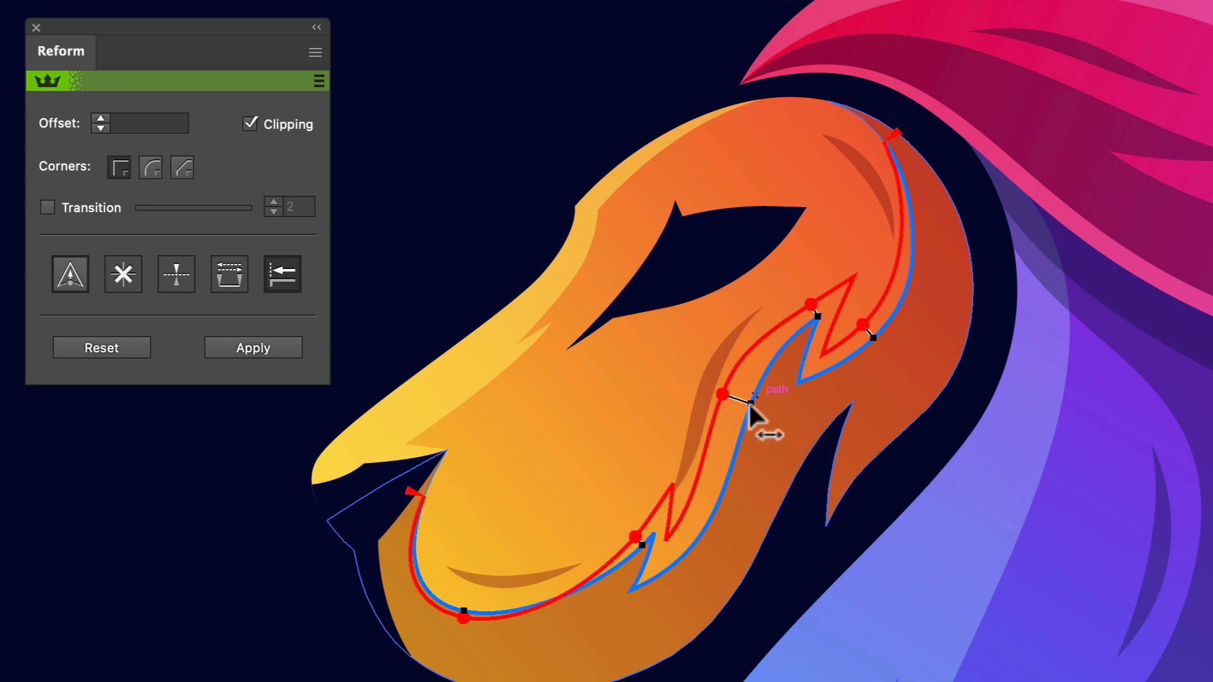
mouse_move(750, 404)
mouse_down()
mouse_move(739, 441)
mouse_move(745, 376)
mouse_move(730, 417)
mouse_move(750, 378)
mouse_move(733, 400)
mouse_up()
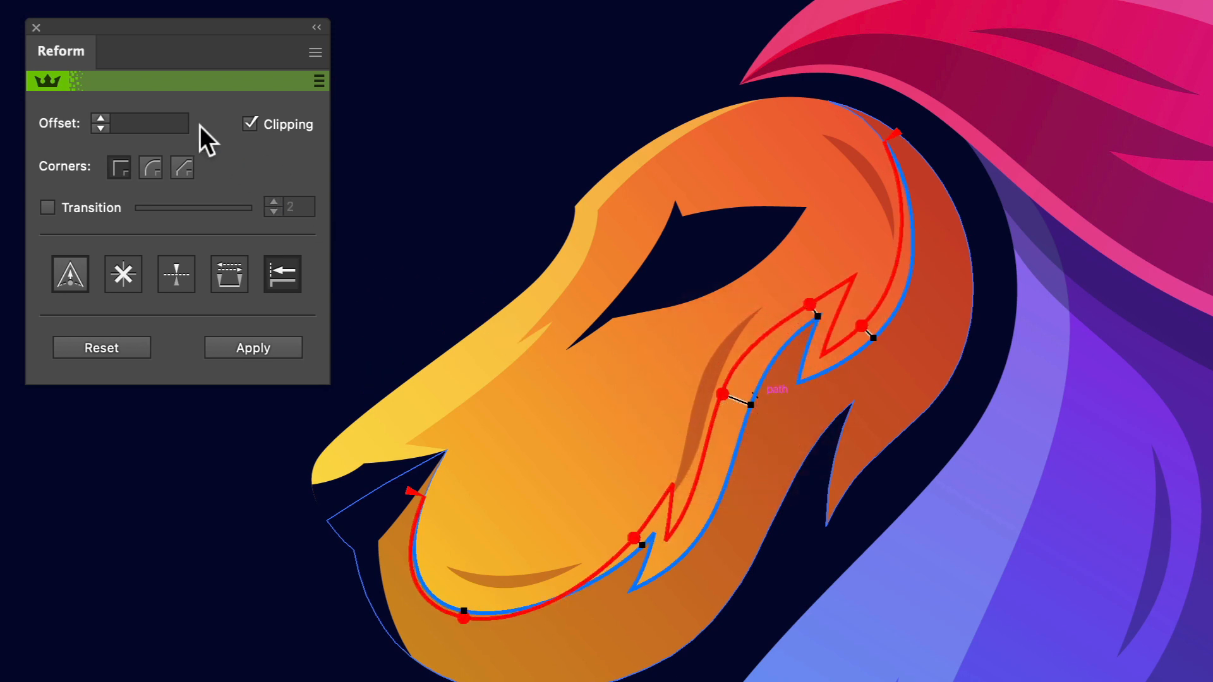
click(170, 120)
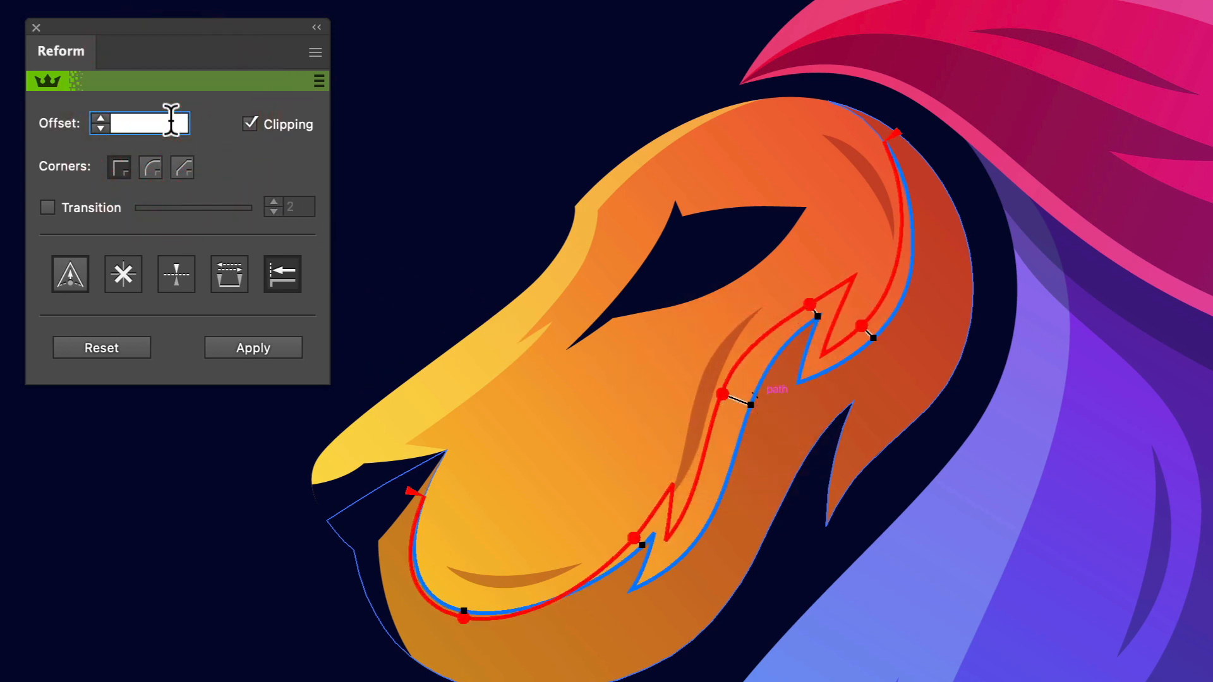
text(5)
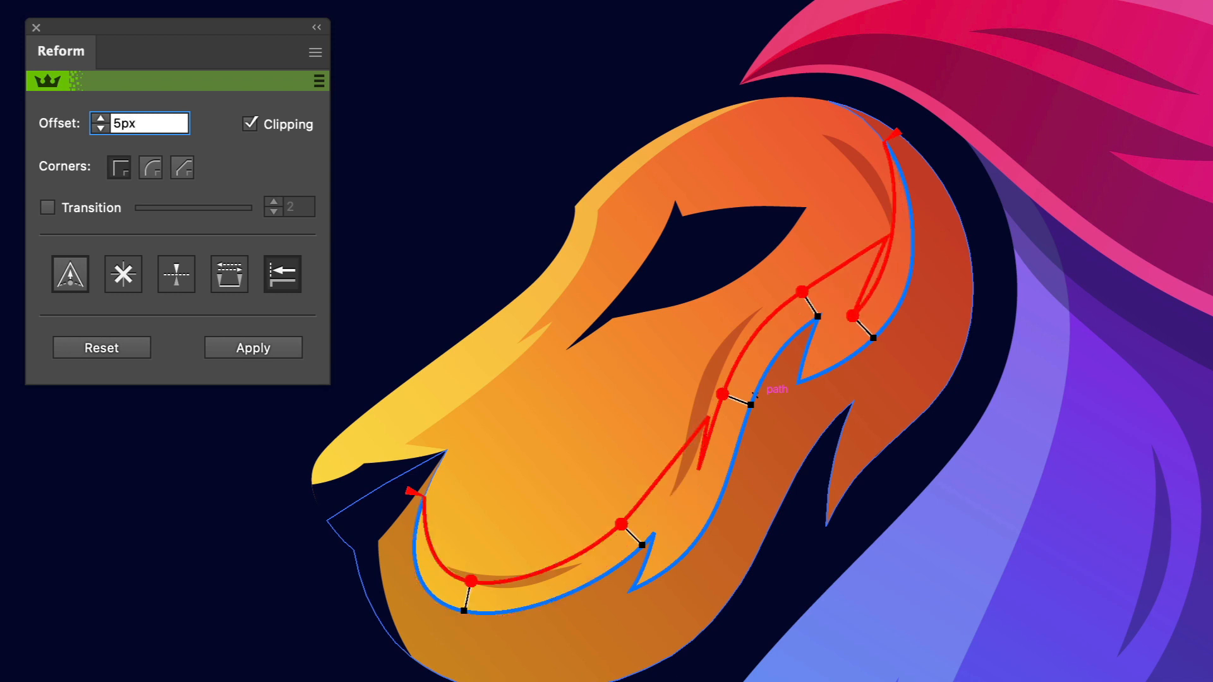
key(Return)
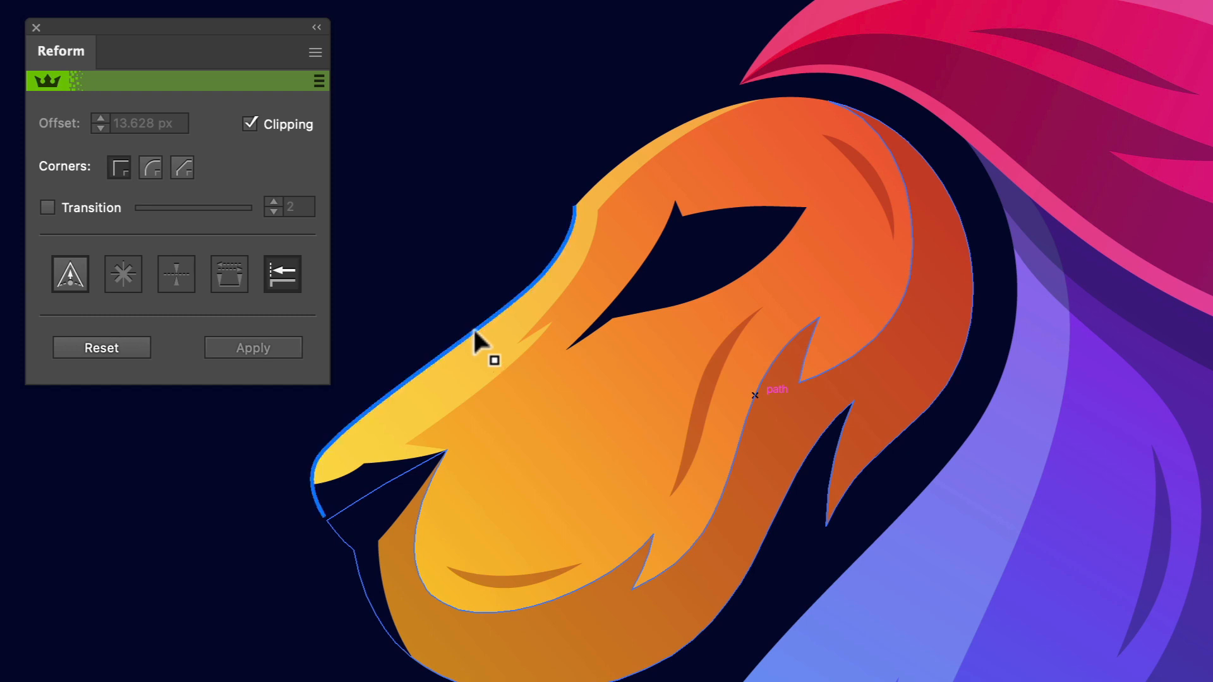
- Pull the nose bridge's edge into the face with an offset of about 18 px and make the reform sharp
drag(474, 327, 506, 358)
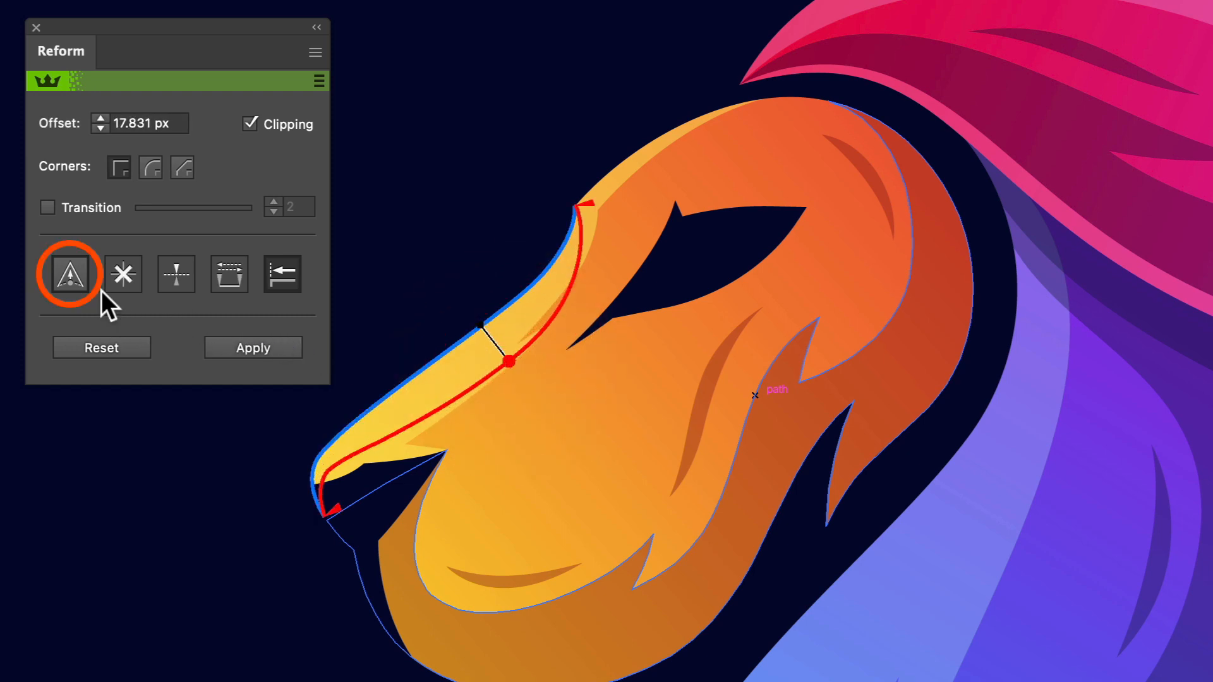
click(76, 278)
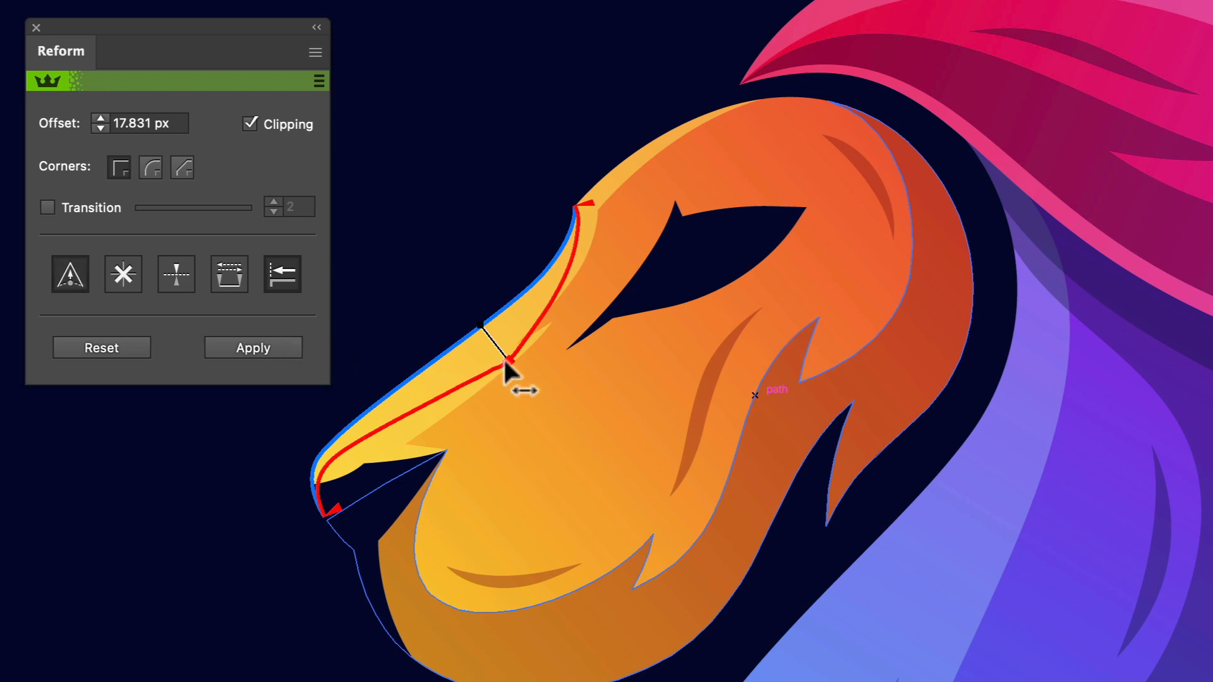
- Move the nose bridge's marker outside the face to an offset of about -32 px and toggle the reform back to smooth
mouse_move(505, 358)
mouse_down()
mouse_move(549, 419)
mouse_move(445, 342)
mouse_move(432, 281)
mouse_up()
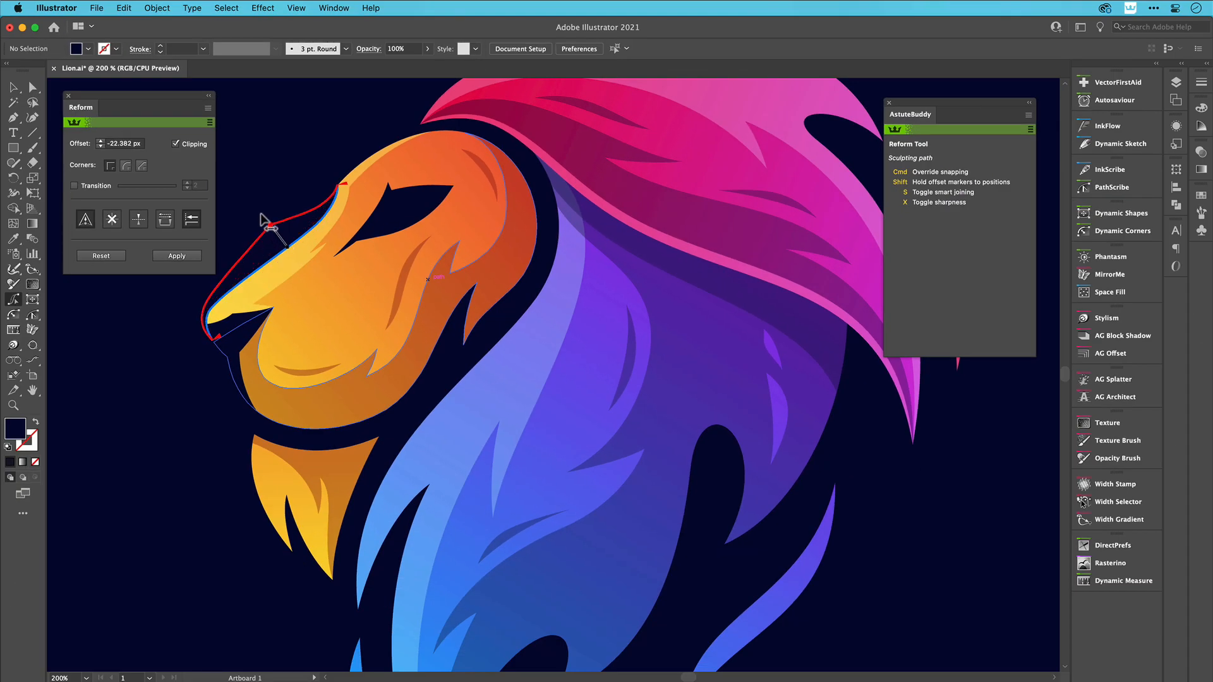
mouse_move(264, 221)
mouse_down()
mouse_move(316, 278)
mouse_move(263, 214)
mouse_up()
key(x)
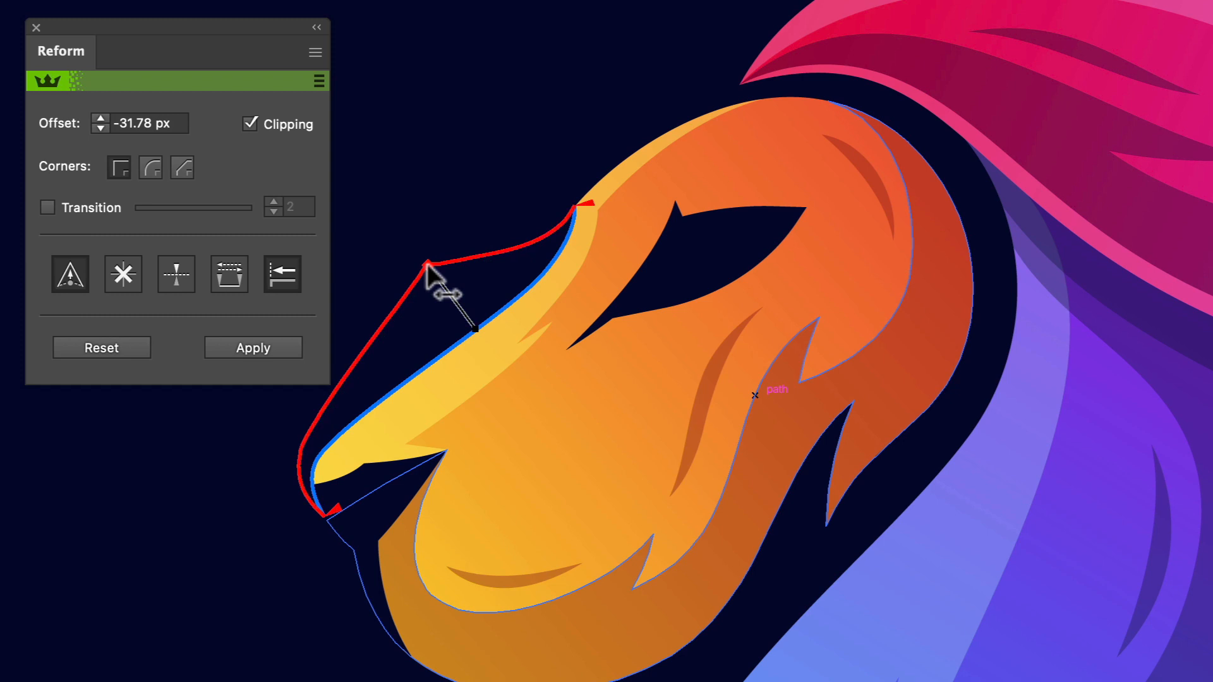
key(x)
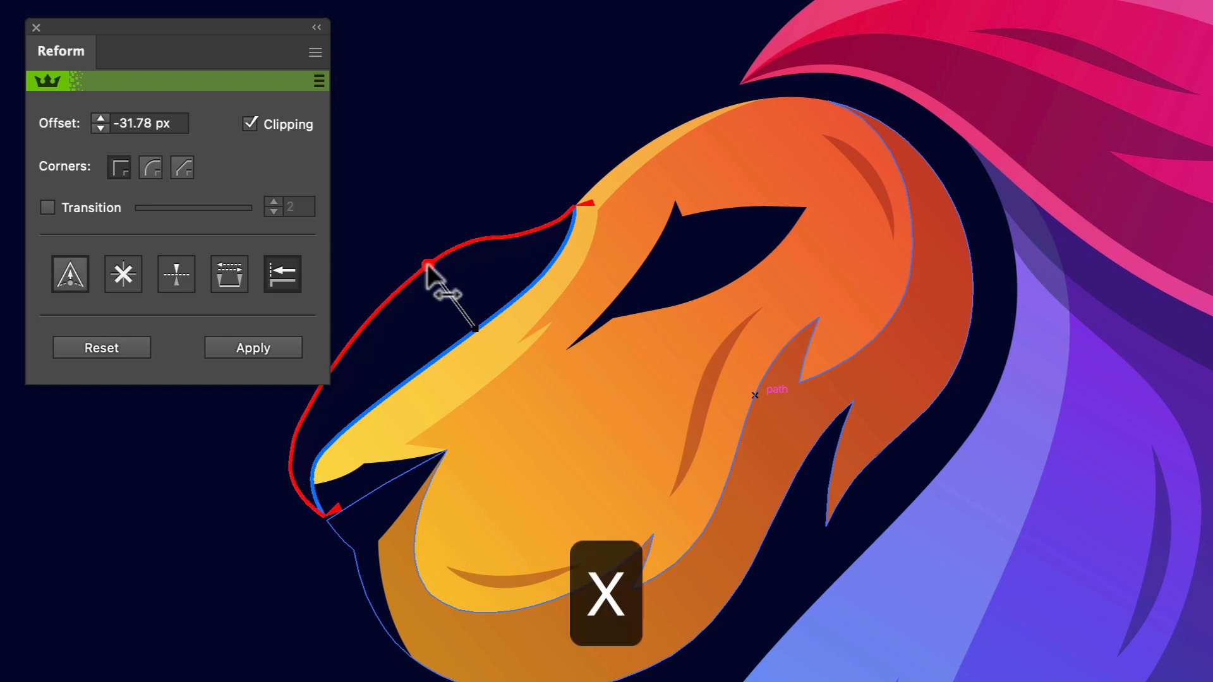
- Bring the nose bridge's marker back inside the face, with an offset of about 28 px, and toggle its sharpness while adjusting it
drag(427, 266, 468, 321)
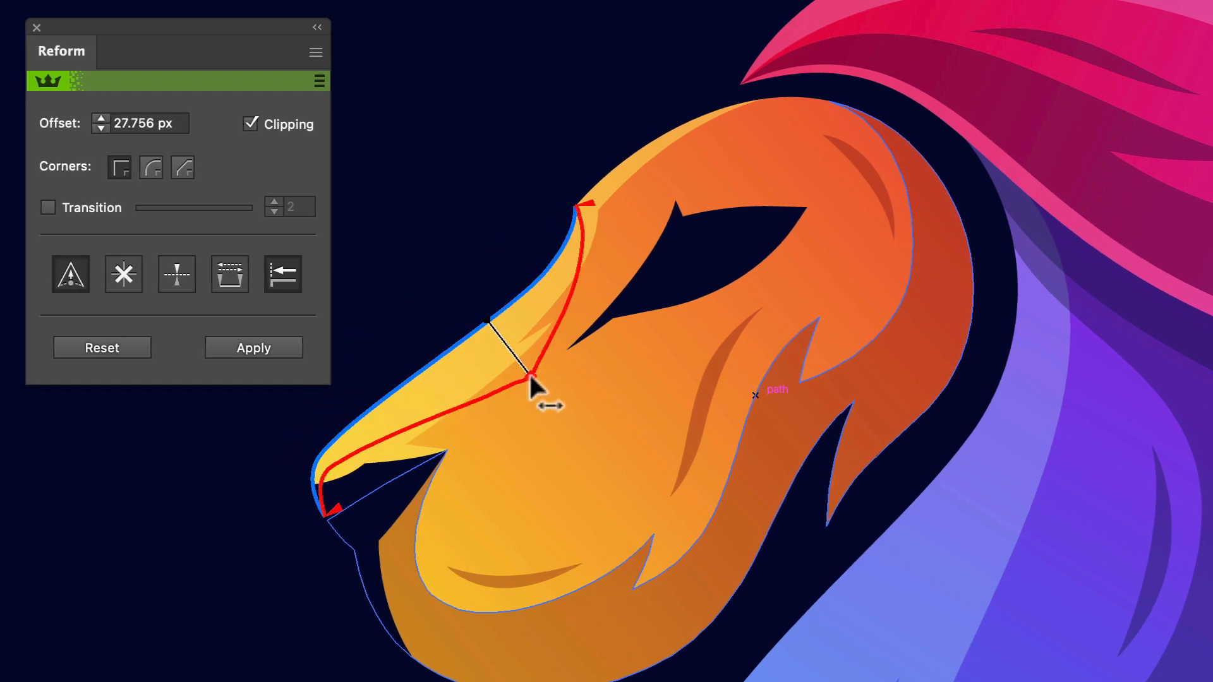
key(x)
key(x)
drag(530, 379, 509, 356)
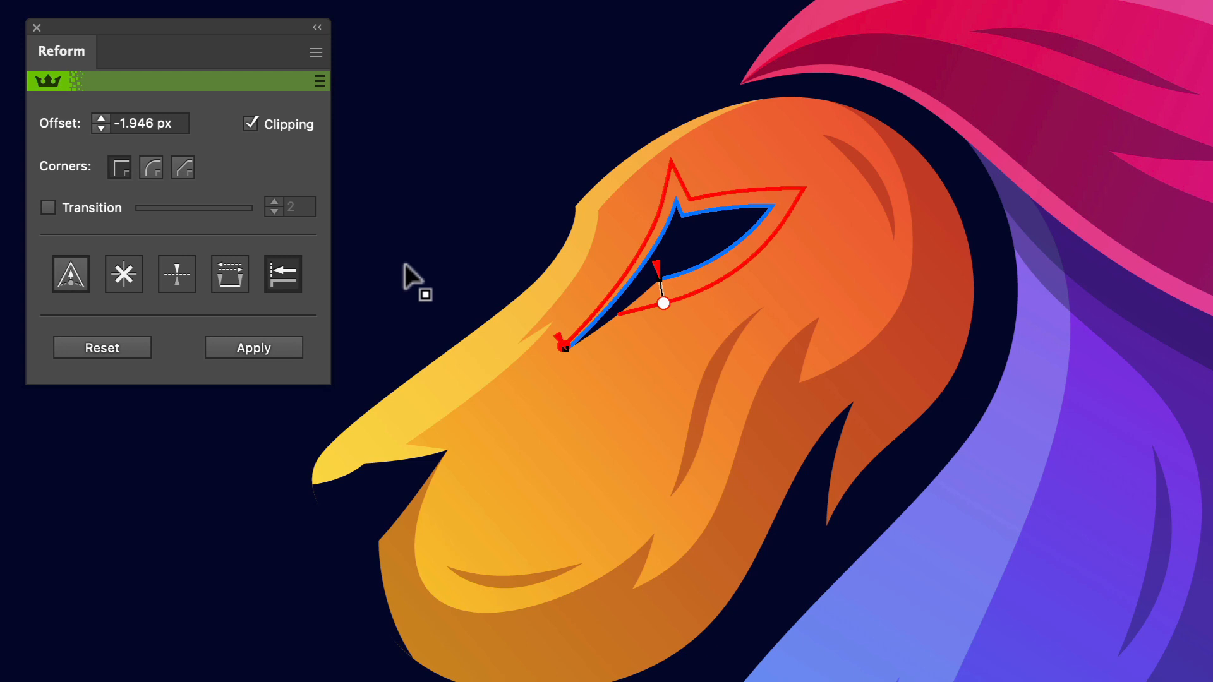
- Try rounded corners on the eye outline's offset and switch them to chamfered corners
click(154, 169)
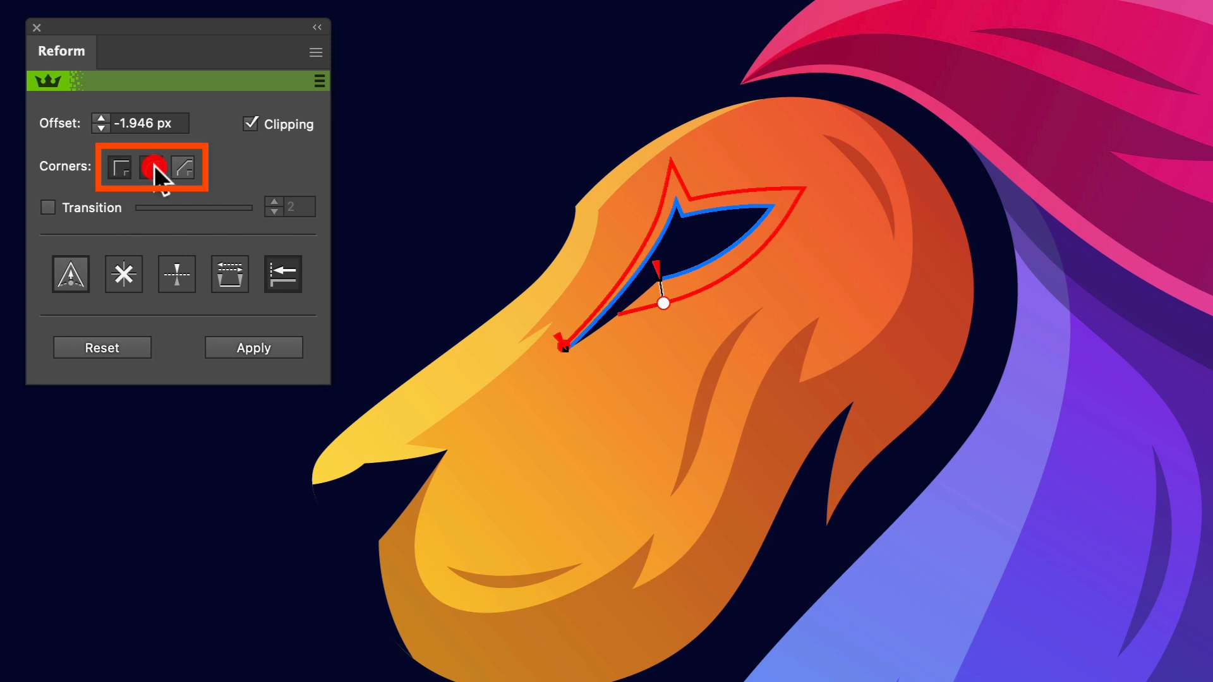
click(180, 168)
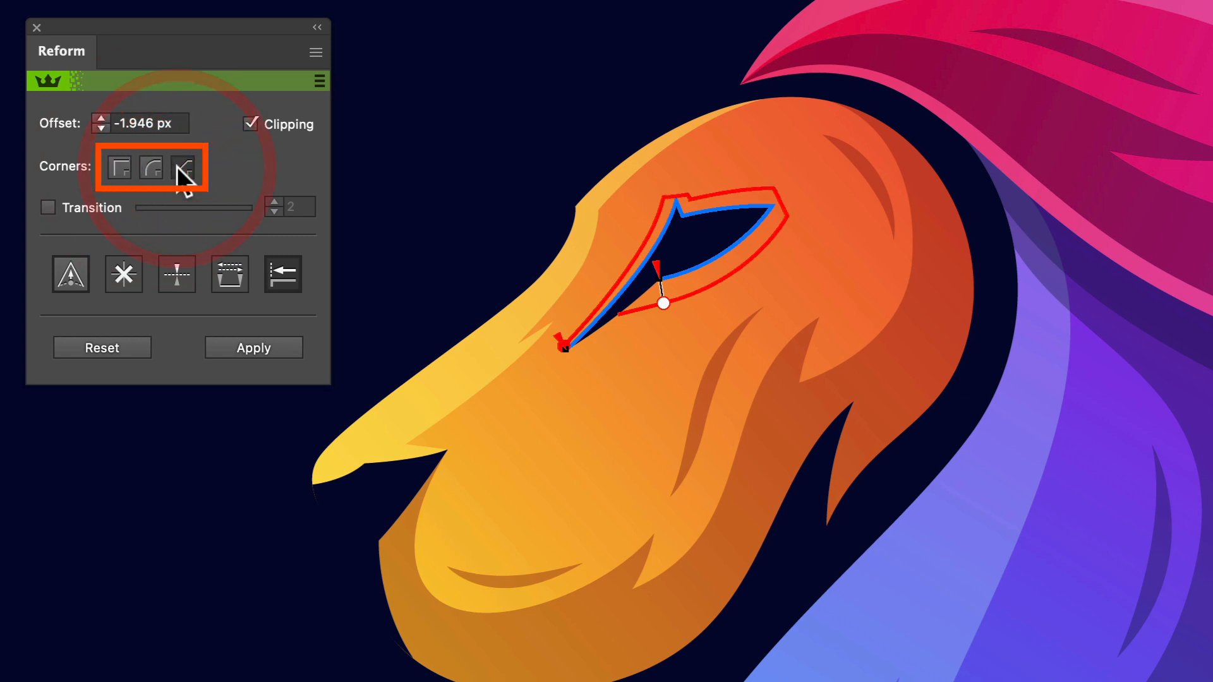
- Change the eye outline's offset from chamfered to rounded corners, and finish with square mitred corners
click(152, 168)
click(123, 170)
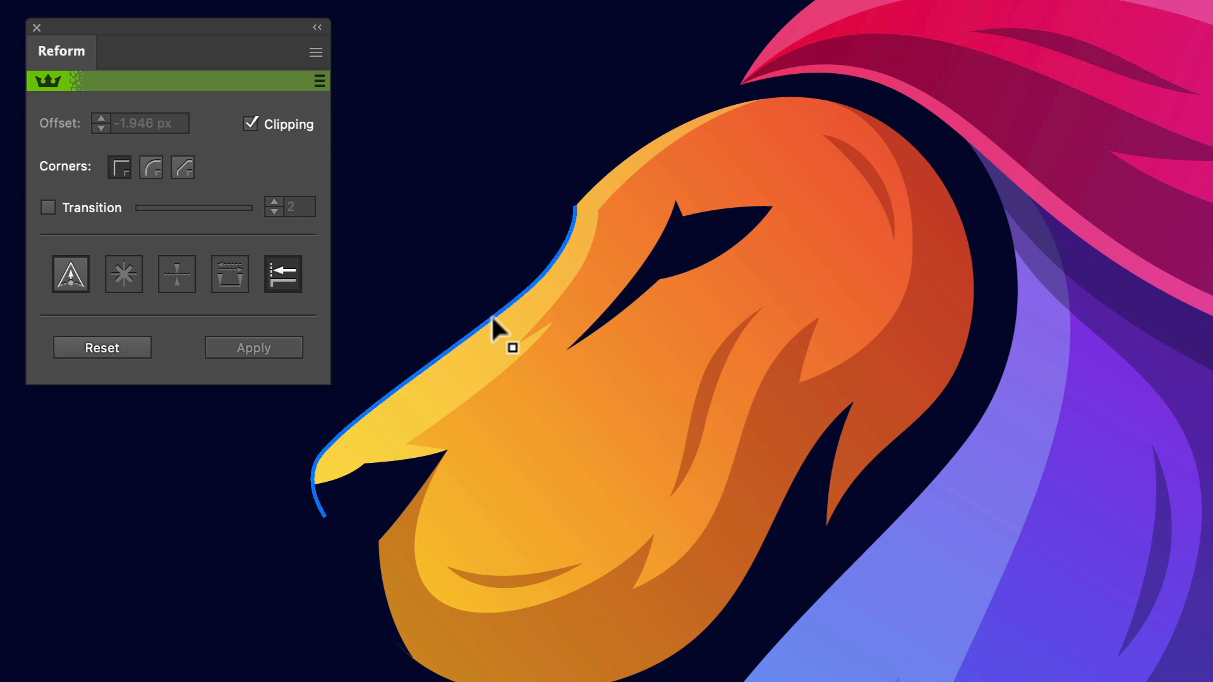
- Pull the nose bridge inward with three offset markers: about 23 px mid-bridge, about 9 px near the brow and about 11 px towards the nose tip
drag(492, 318, 524, 368)
drag(571, 307, 549, 303)
drag(454, 414, 435, 393)
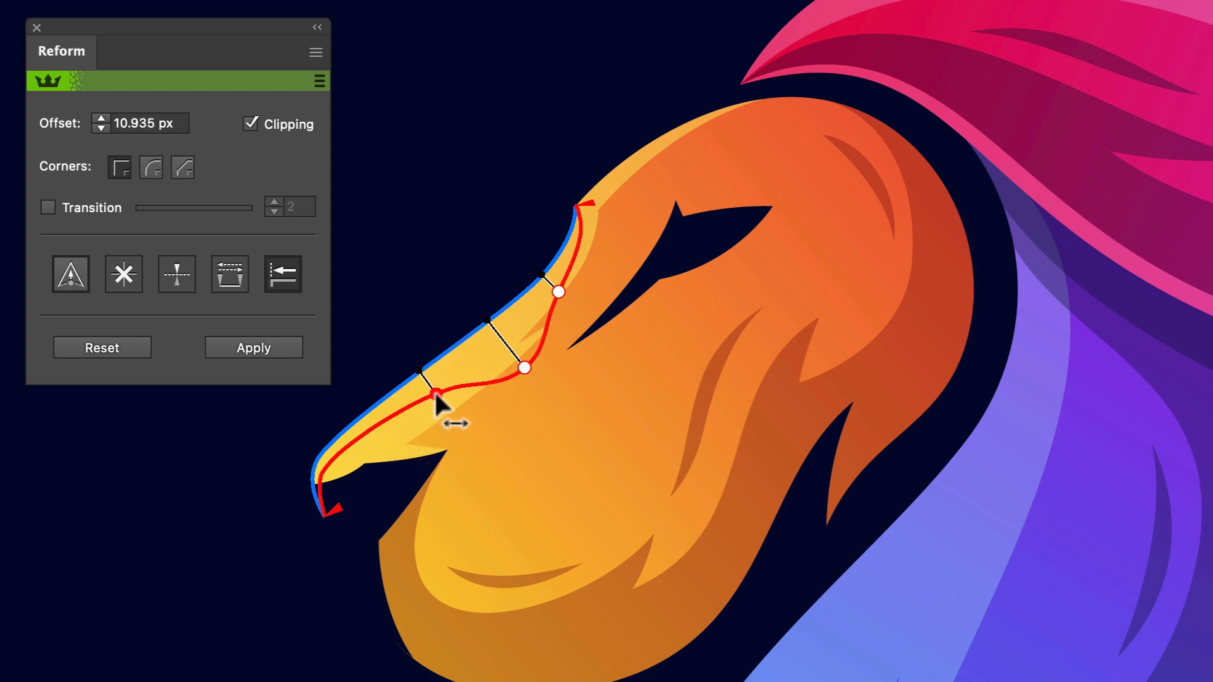
- Step back through the last two marker edits on the nose bridge, restore both and apply the reform
key(bracketleft)
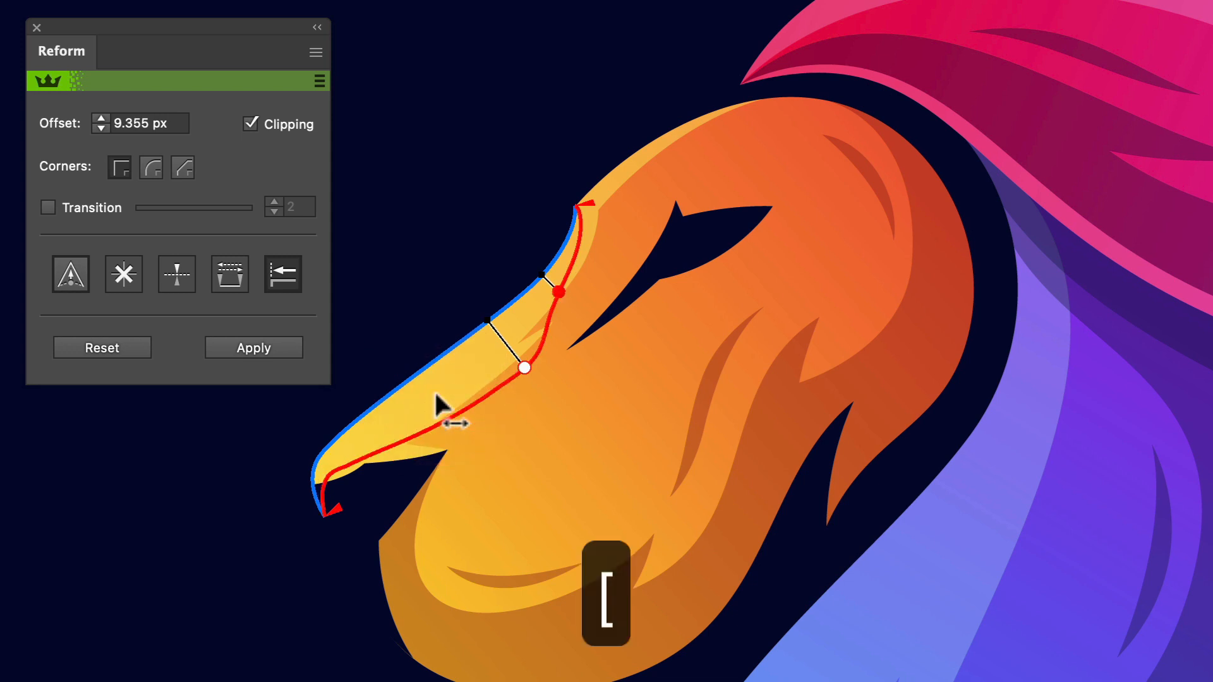
key(bracketleft)
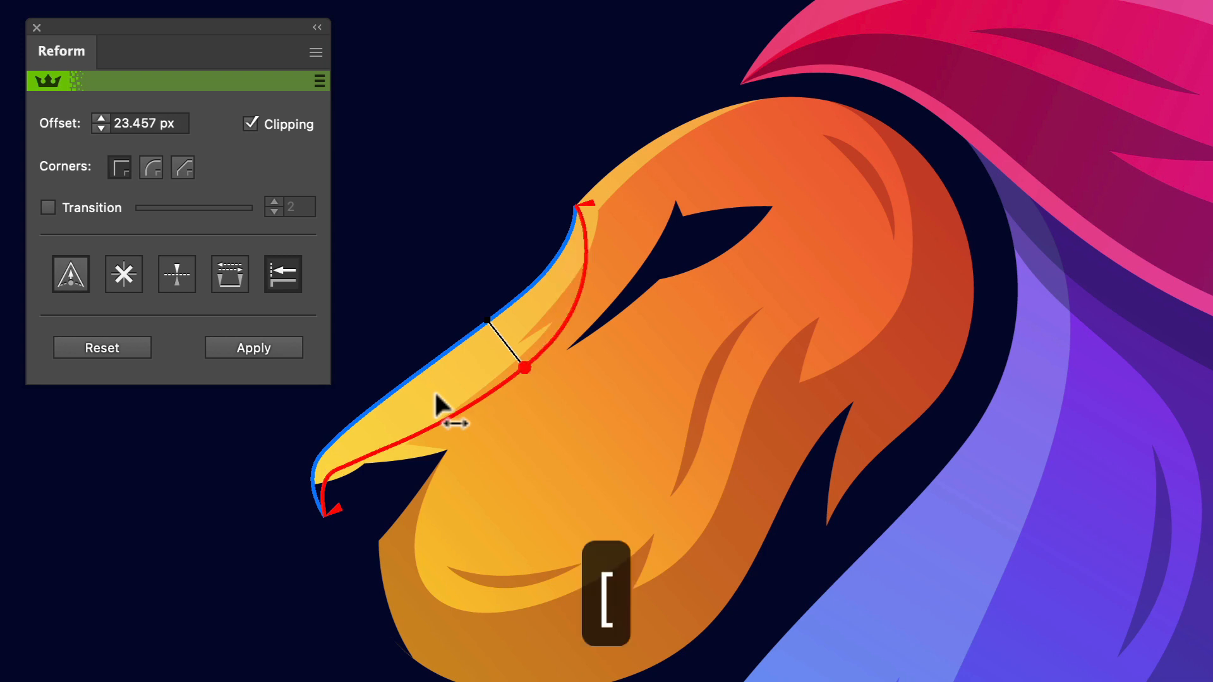
key(bracketright)
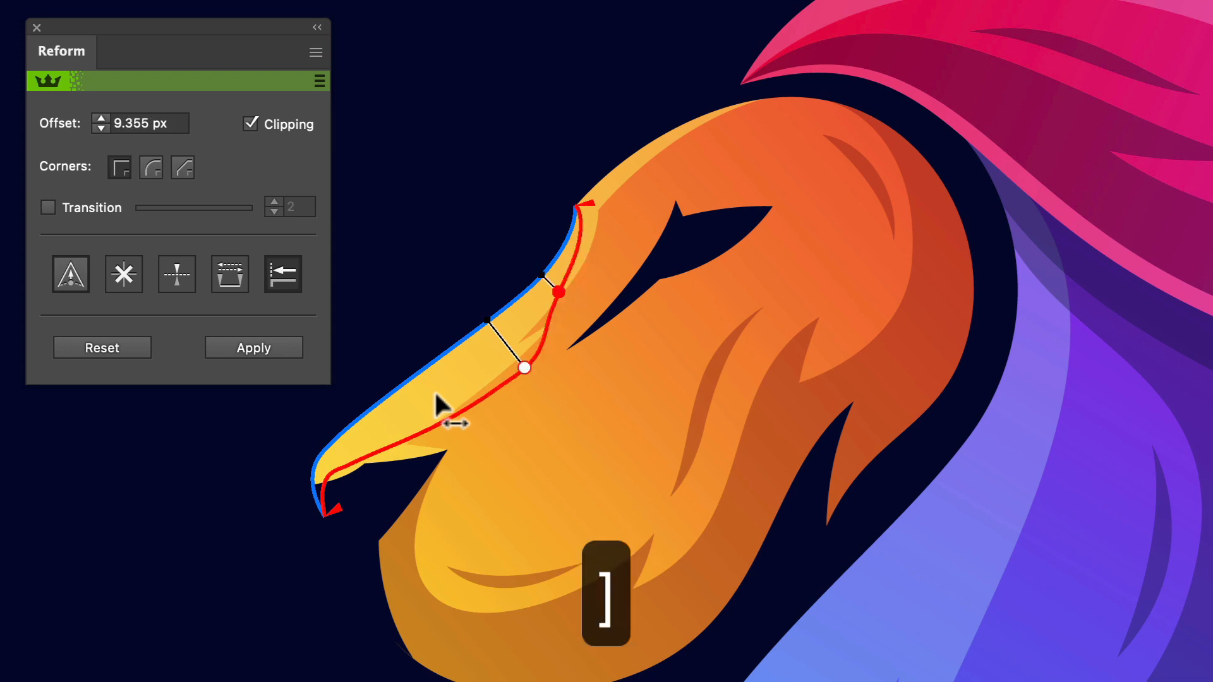
key(bracketright)
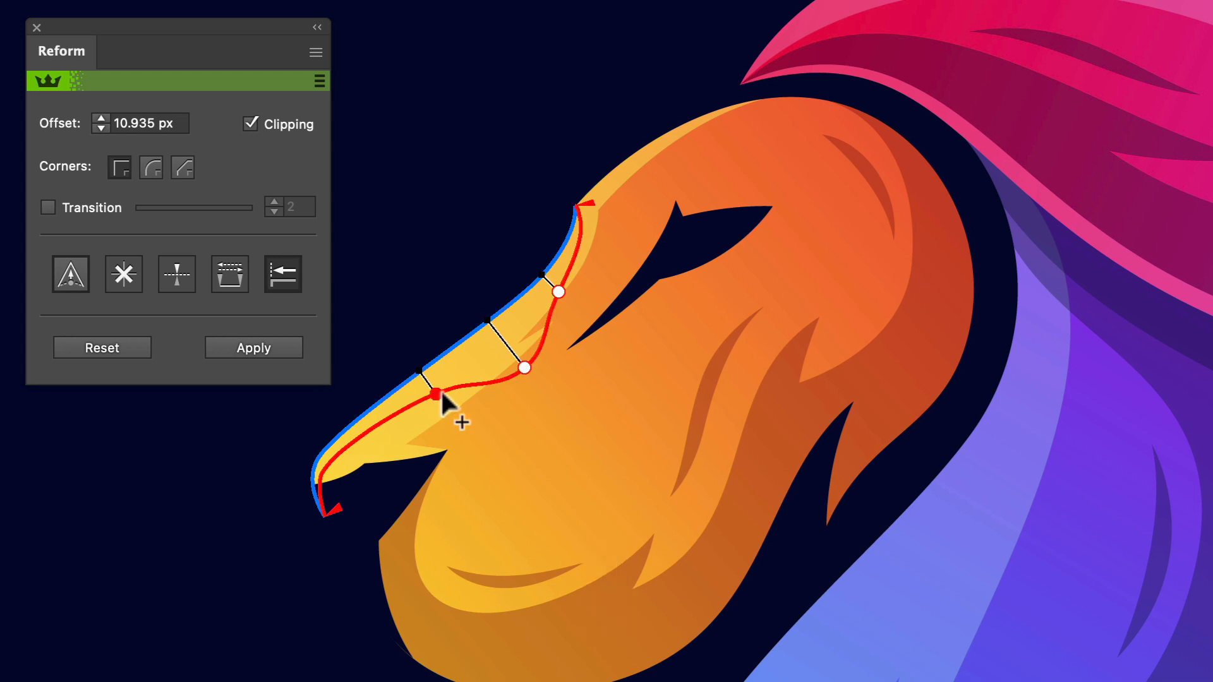
key(Return)
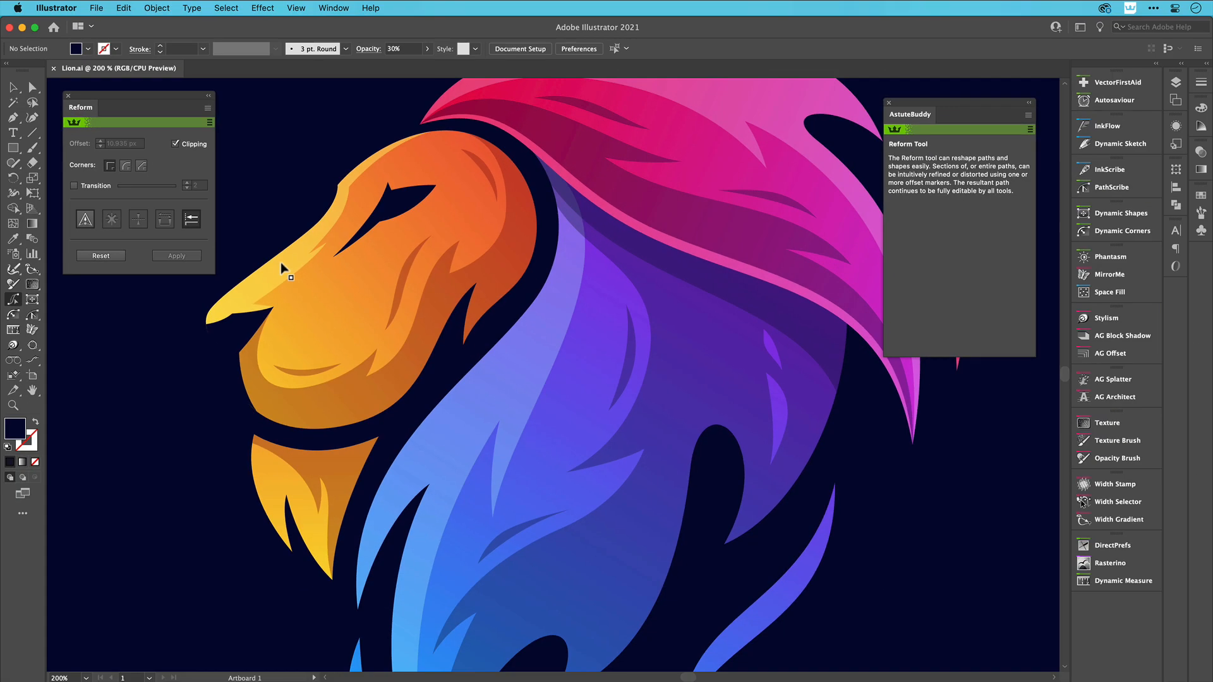
- Assign the grave accent as the Reform Tool's keyboard shortcut and save it by overwriting the Astute Graphics set
click(122, 11)
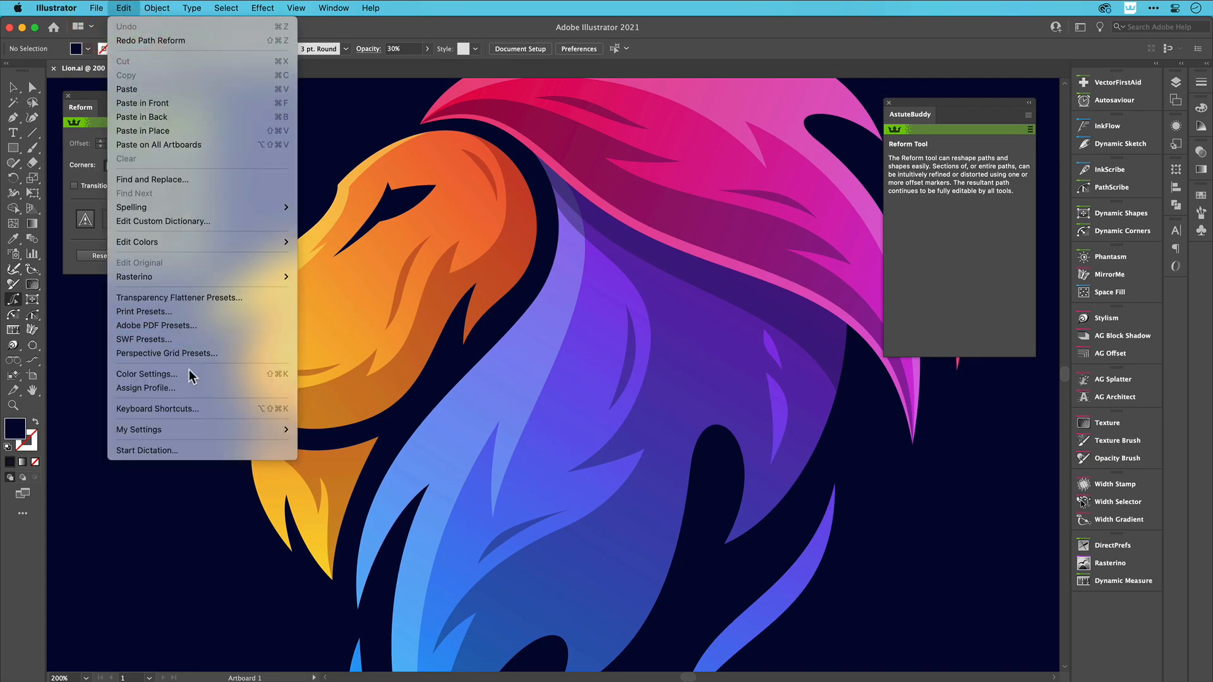
click(190, 411)
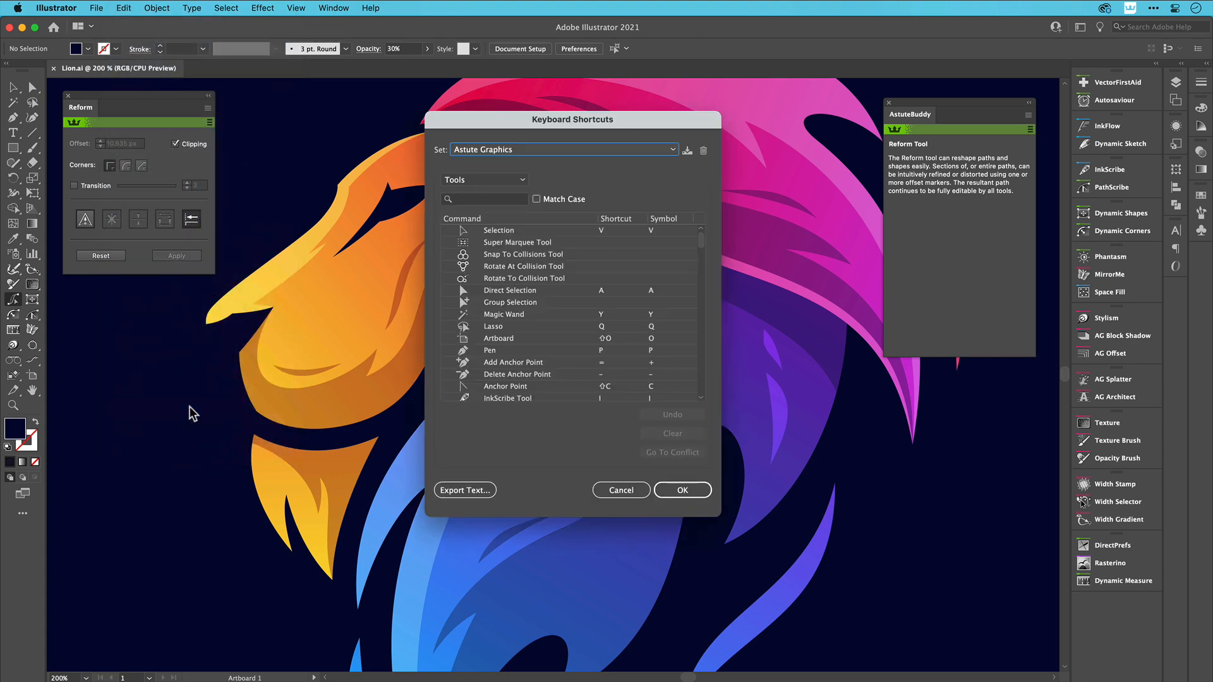
click(463, 203)
text(reform)
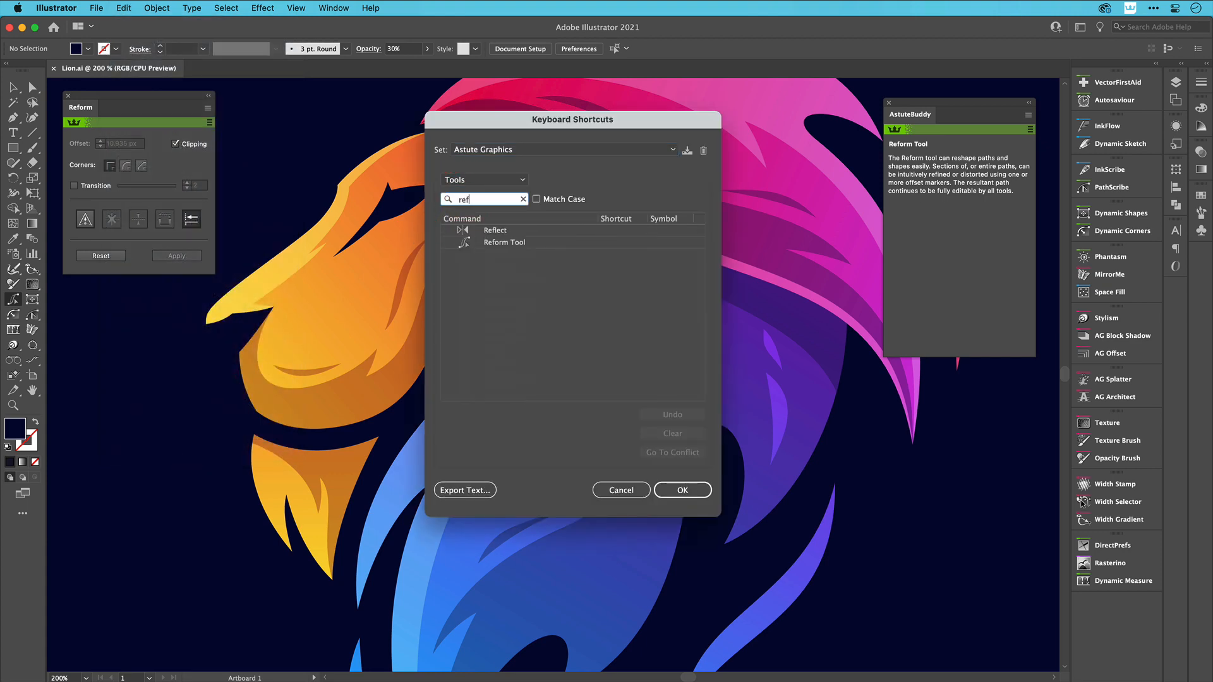
click(612, 230)
key(grave)
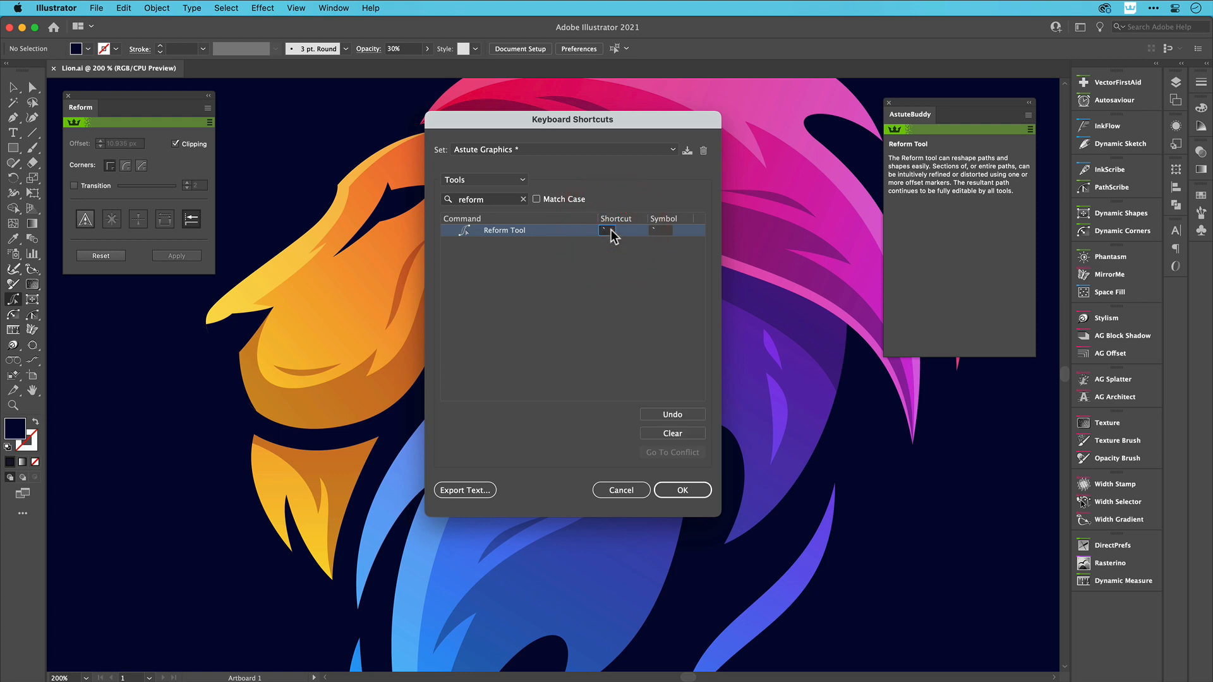
click(693, 491)
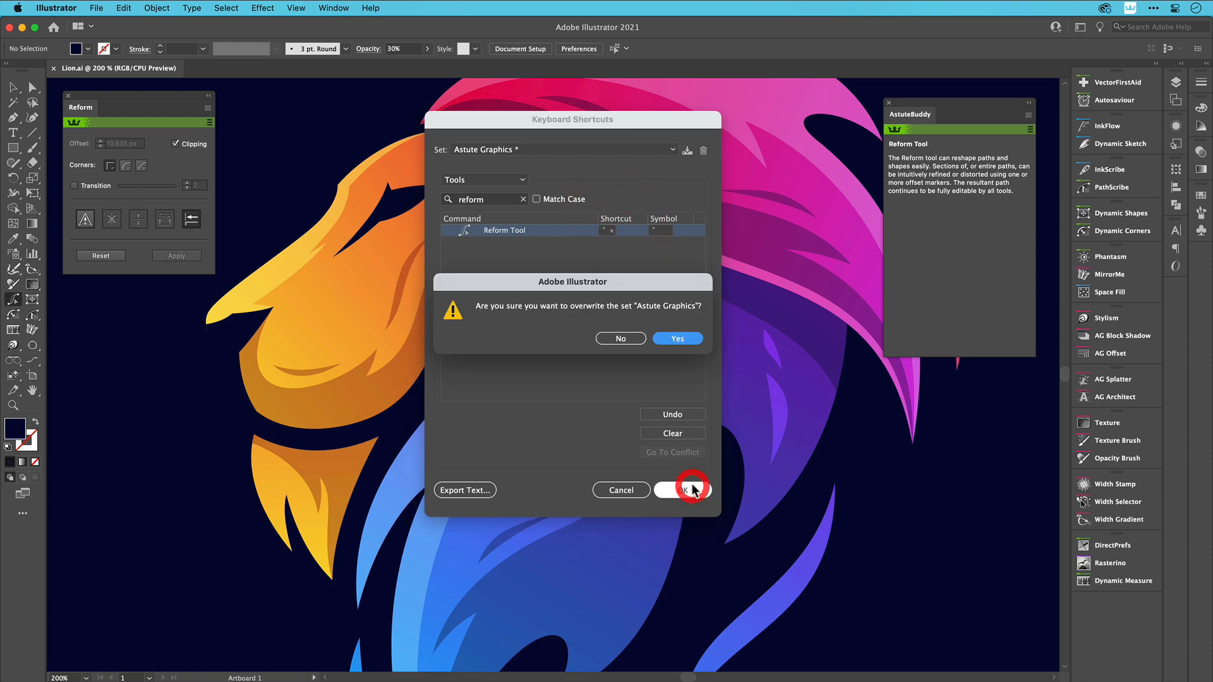
click(671, 340)
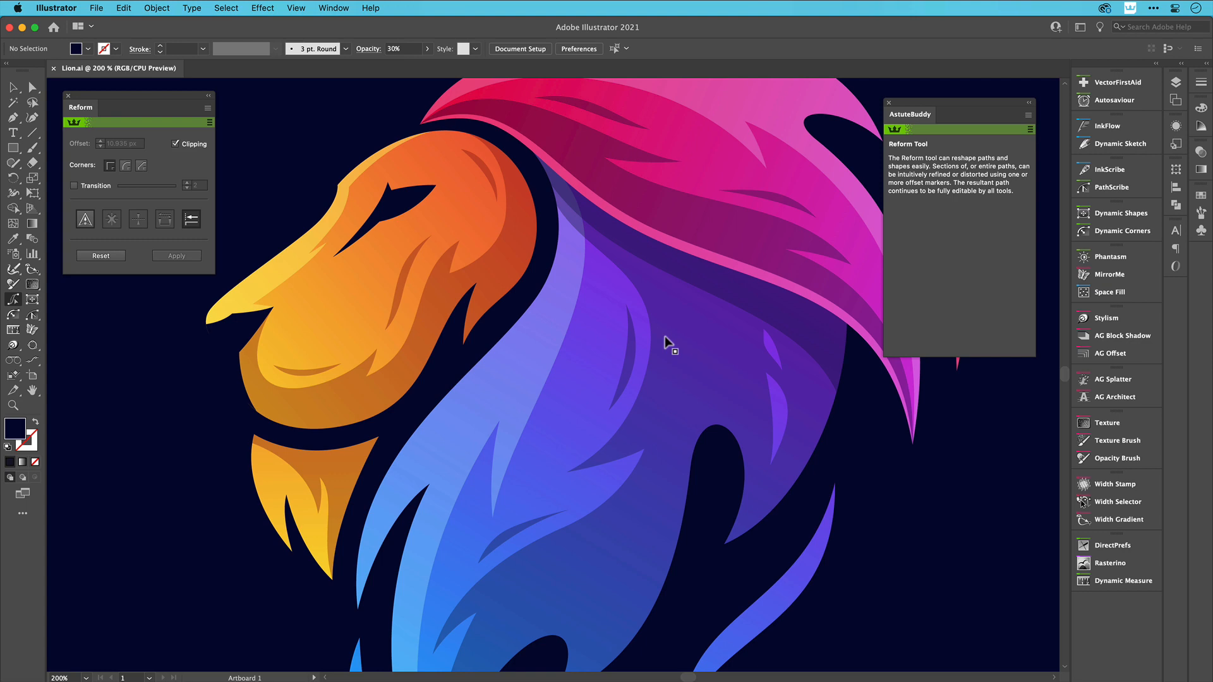